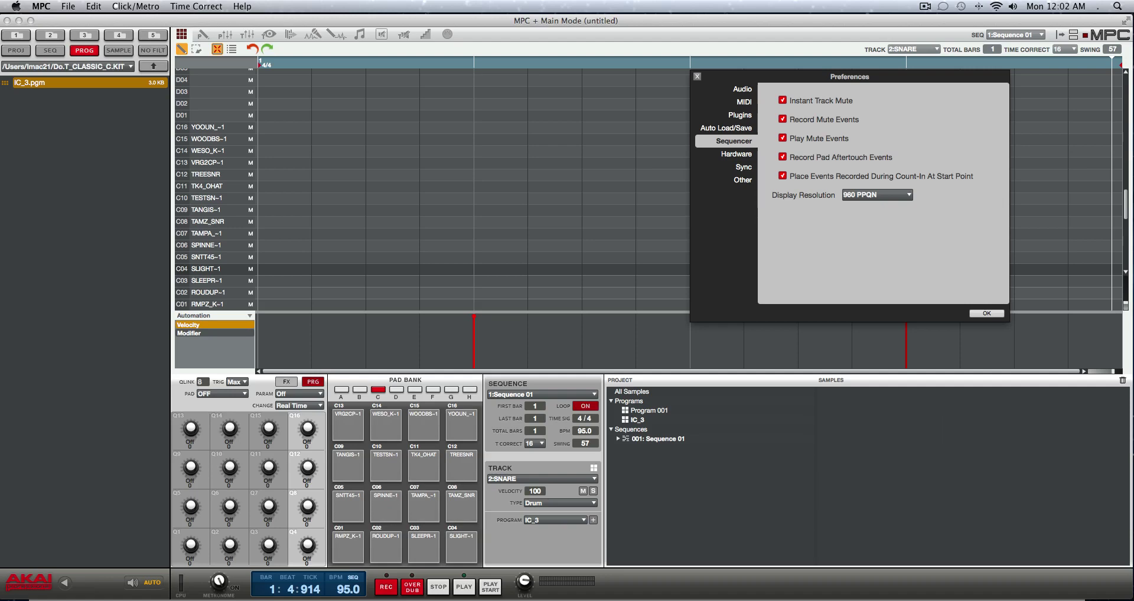
Bring the ppqn.jpg 960-PPQN One Bar diagram forward and move MPC Preferences aside to the lower right
key(super+Tab)
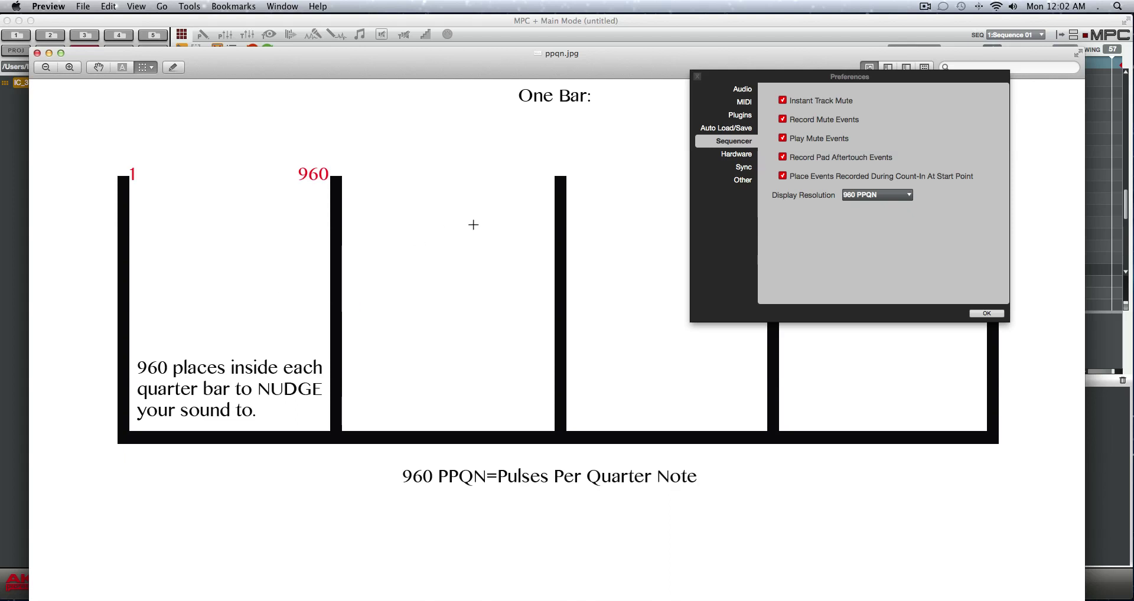
click(757, 81)
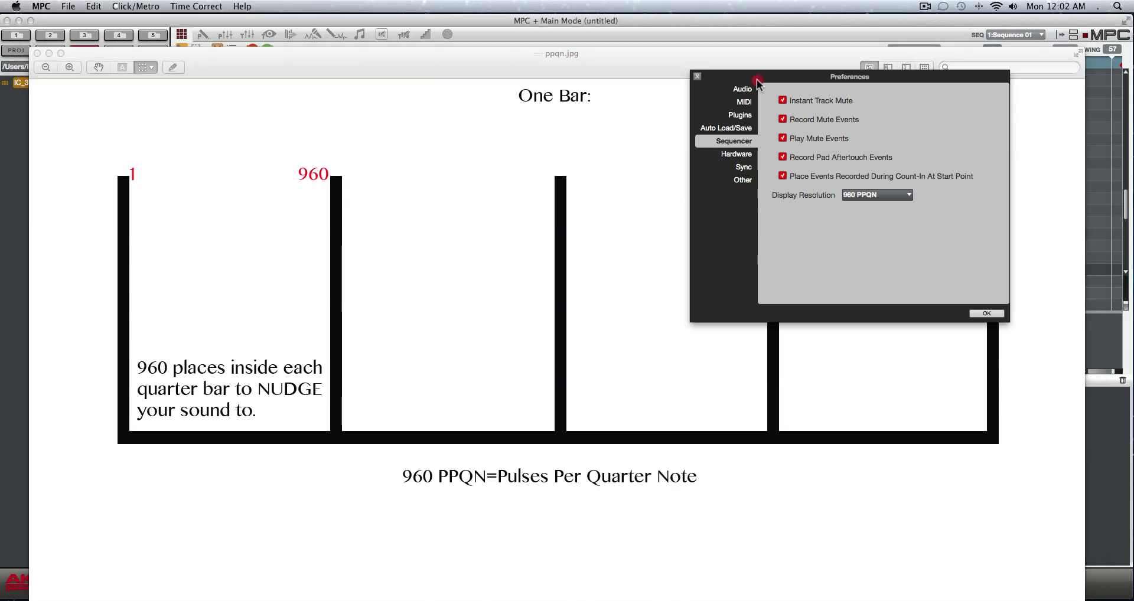
drag(758, 81, 839, 459)
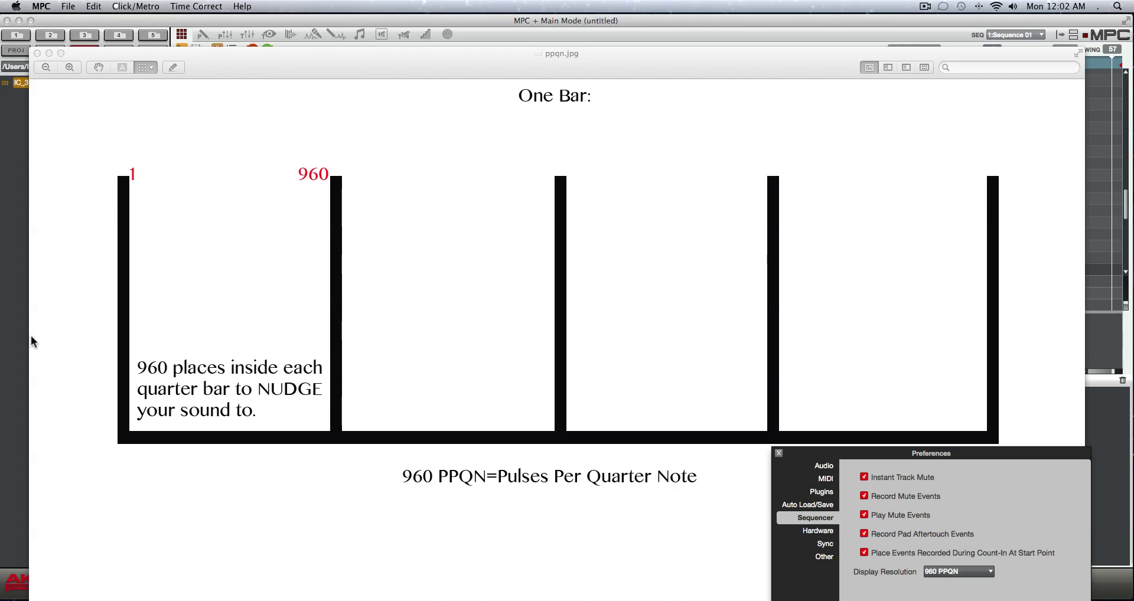
click(221, 303)
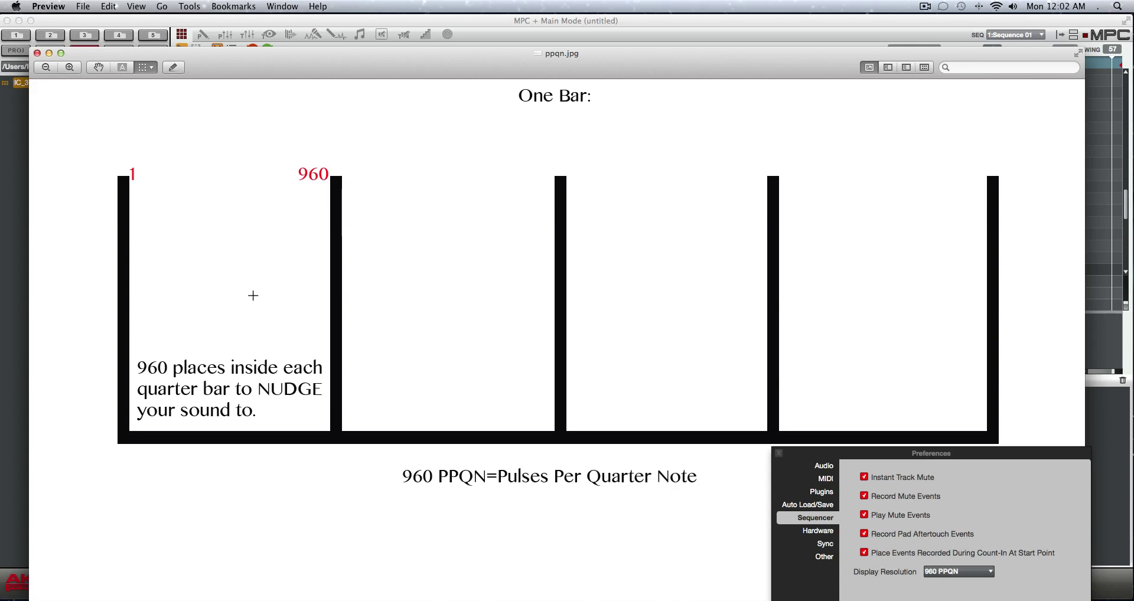
drag(886, 453, 684, 172)
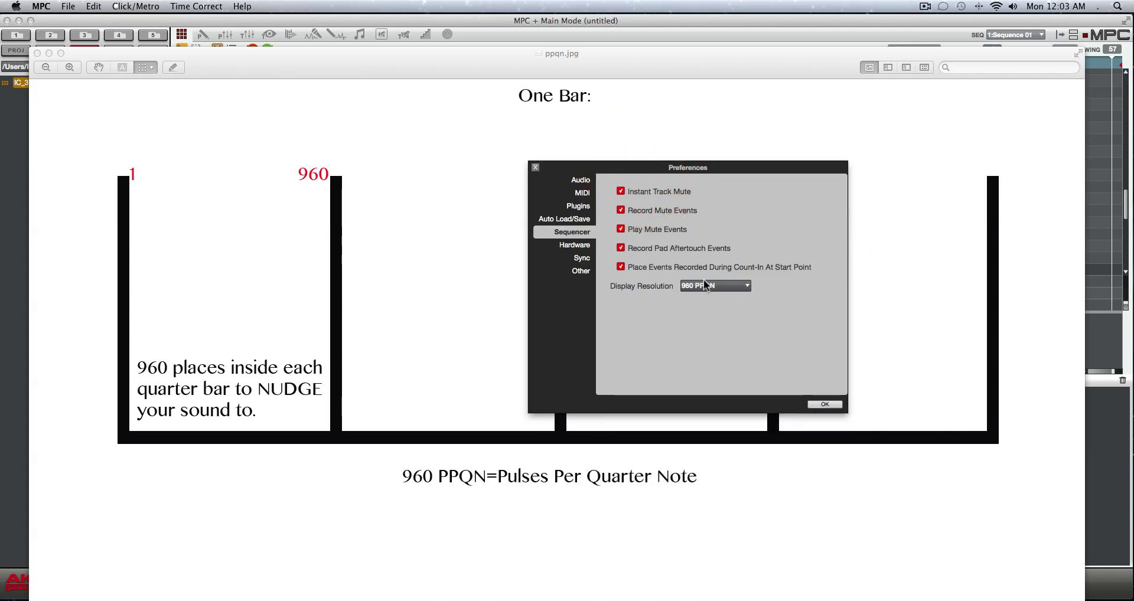
Keep Display Resolution at 960 PPQN and close Preferences with OK
click(744, 287)
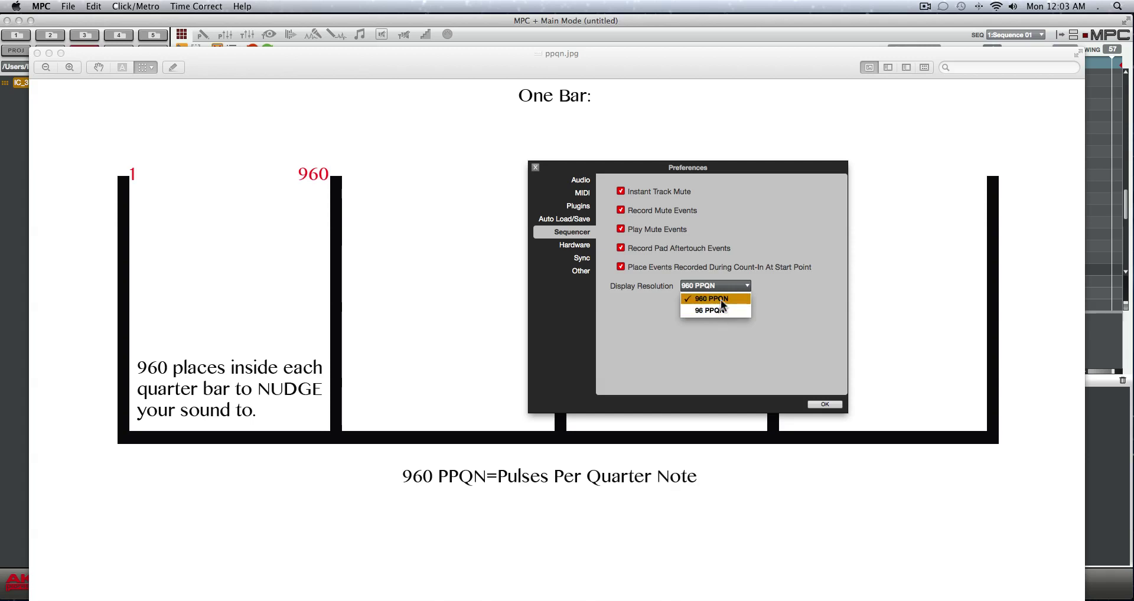
click(712, 166)
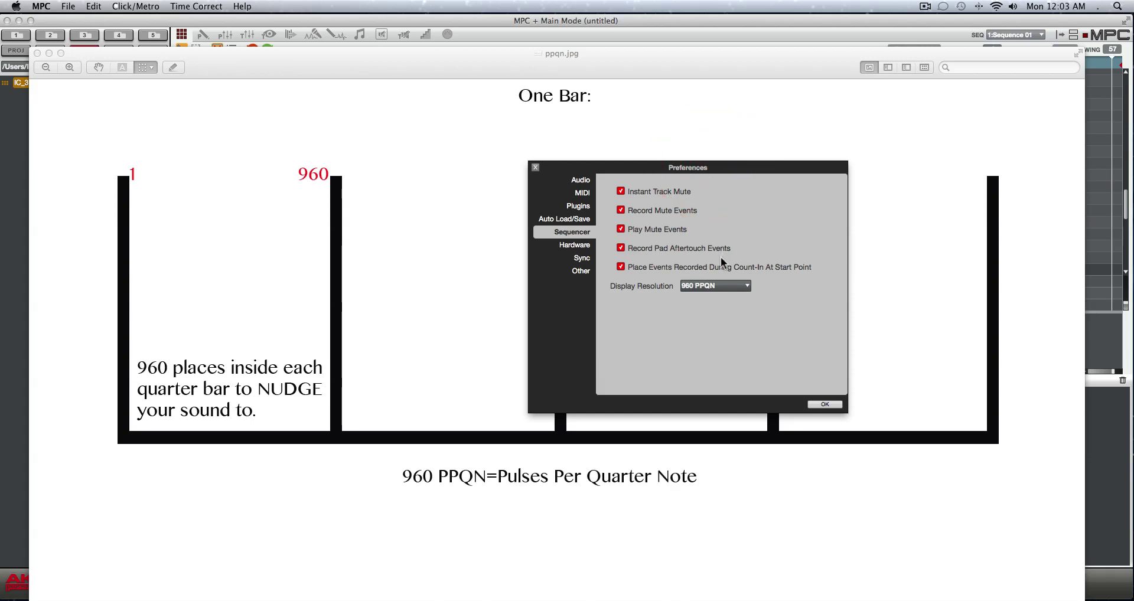
click(824, 405)
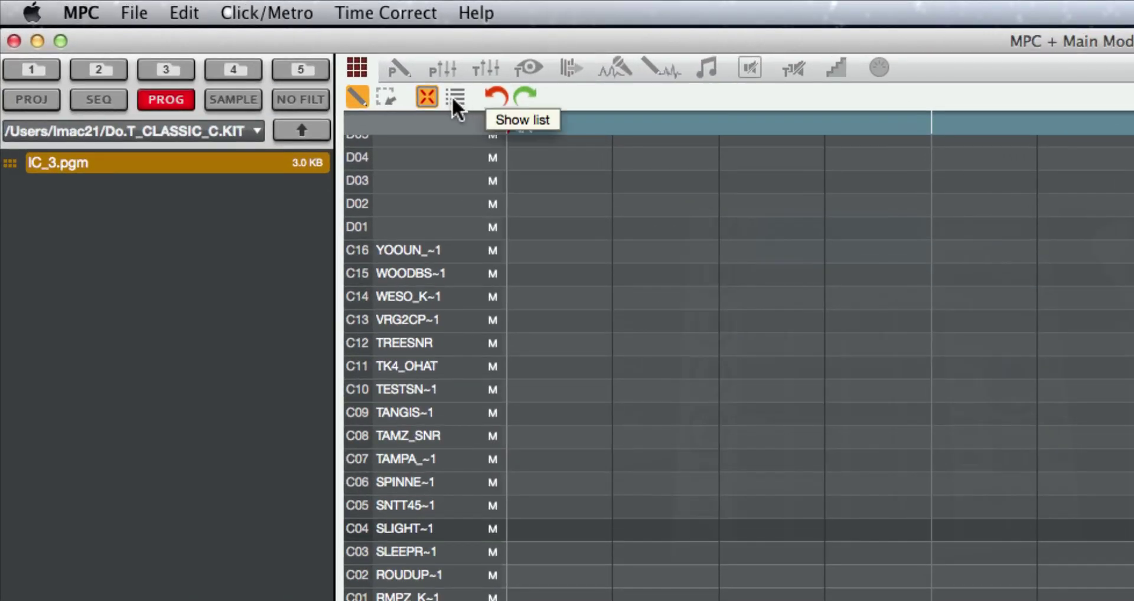
Switch the SNARE track's editor from the note grid to the List Editor
click(459, 99)
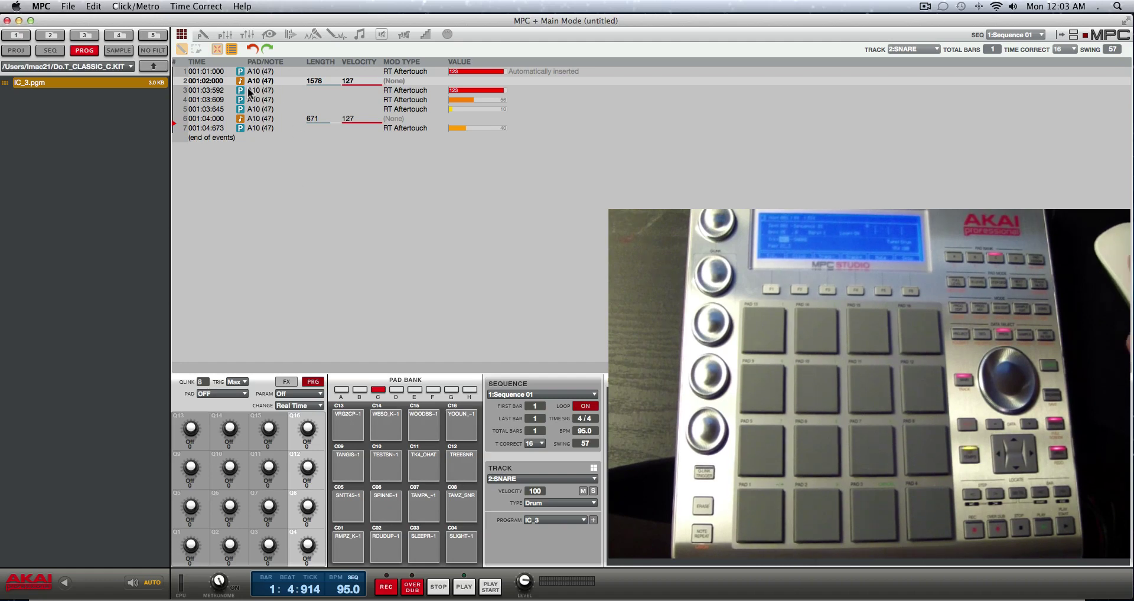
click(236, 78)
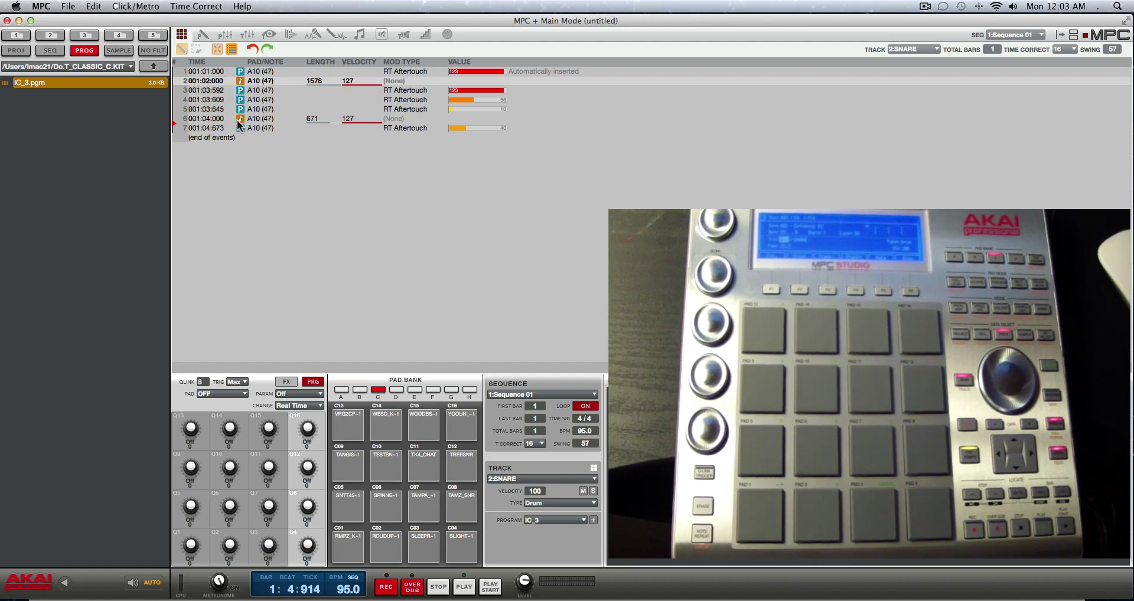
click(237, 120)
click(240, 81)
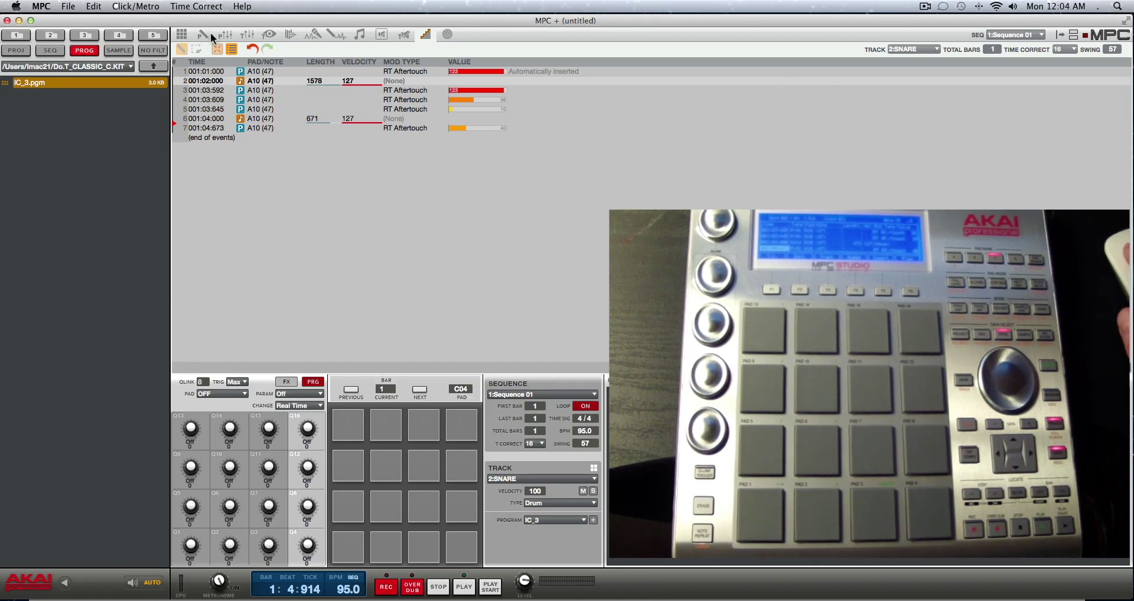
click(242, 82)
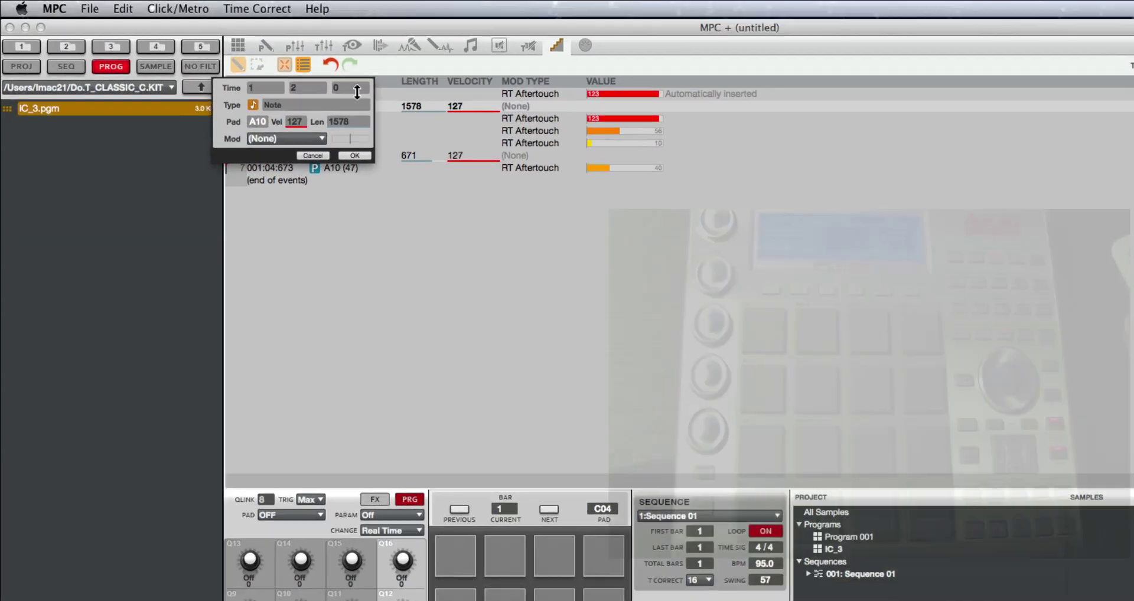
click(343, 92)
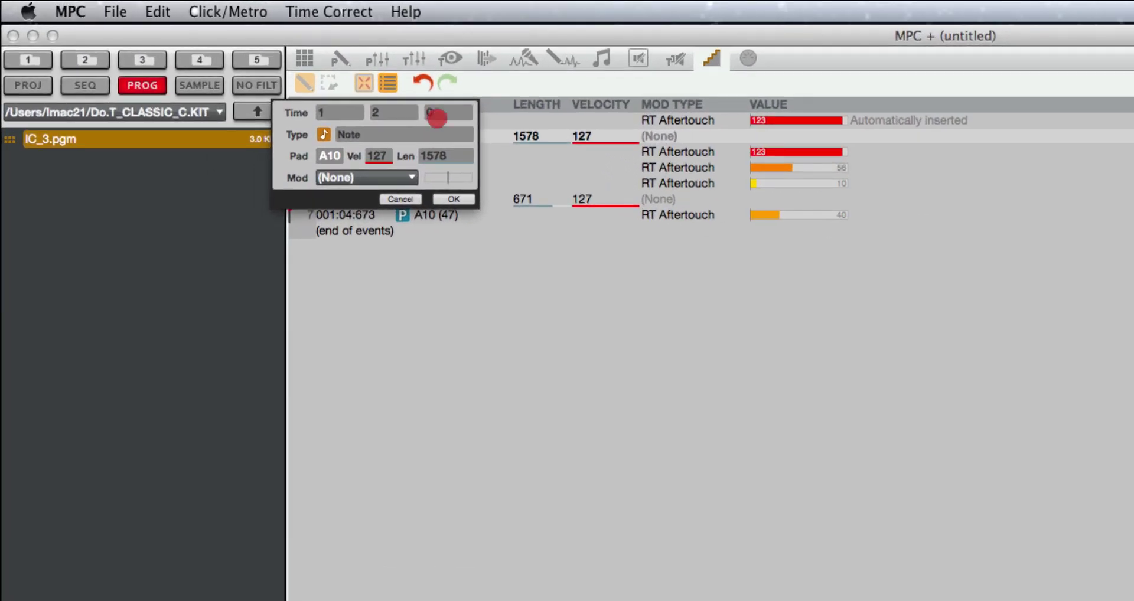
drag(437, 118, 450, 83)
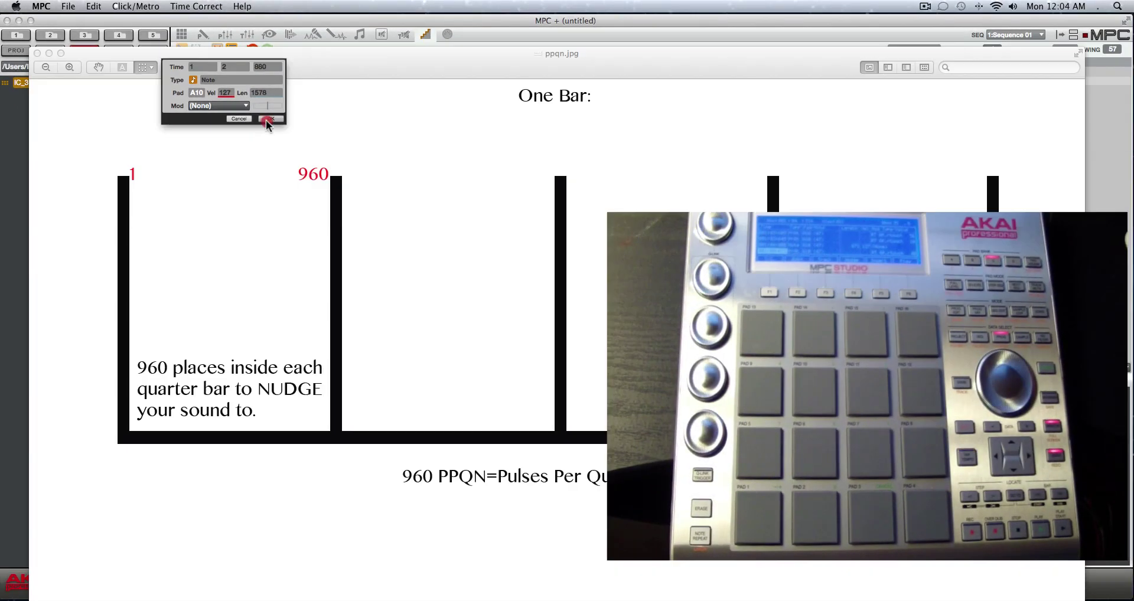
click(268, 119)
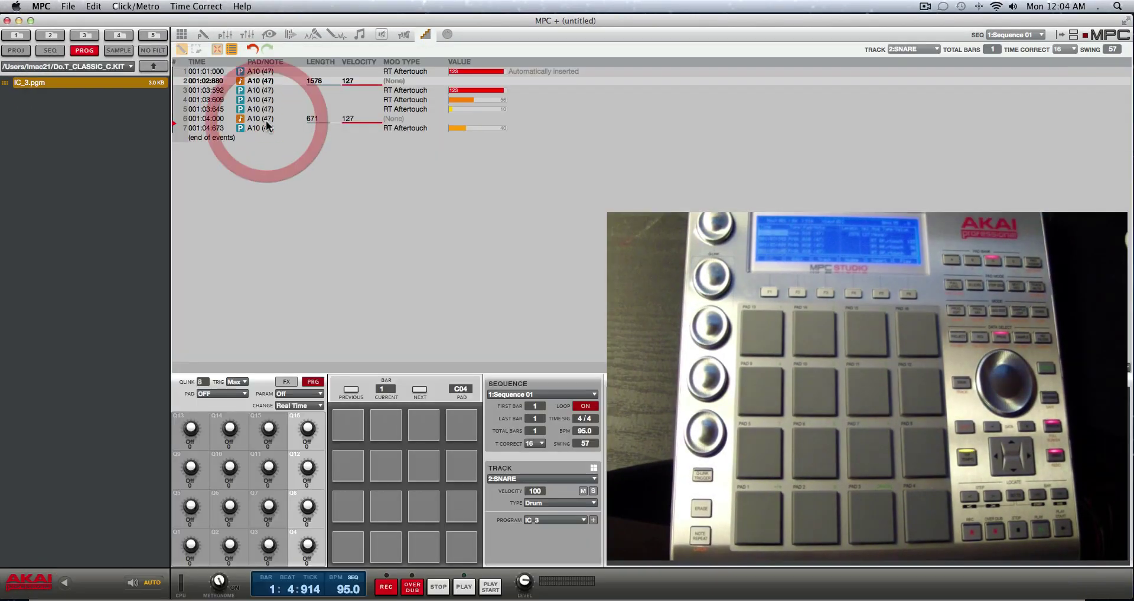
double_click(238, 82)
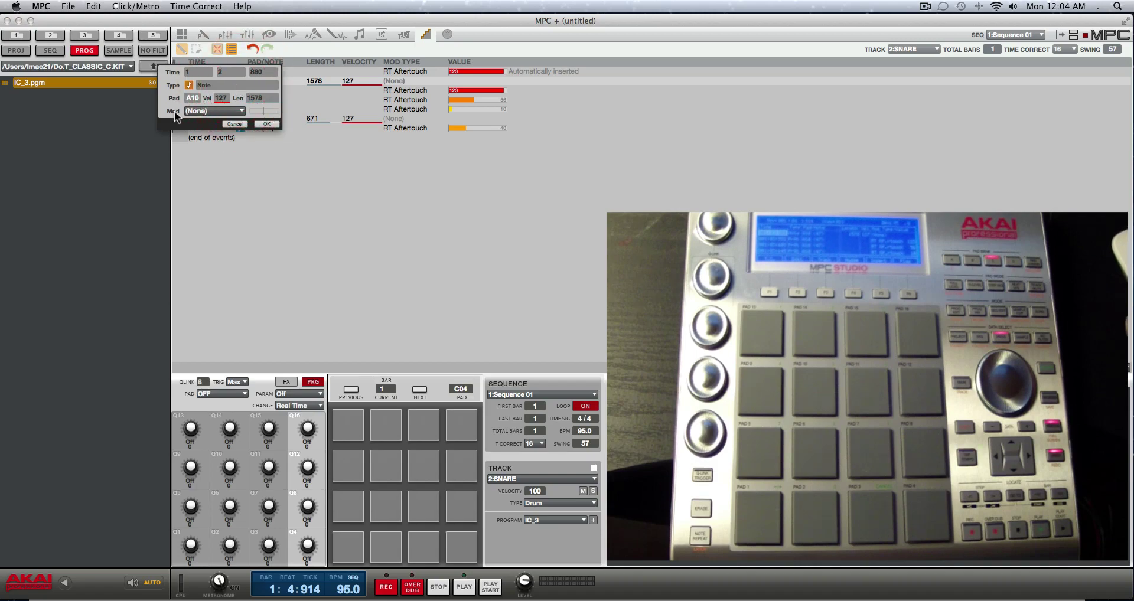
click(242, 111)
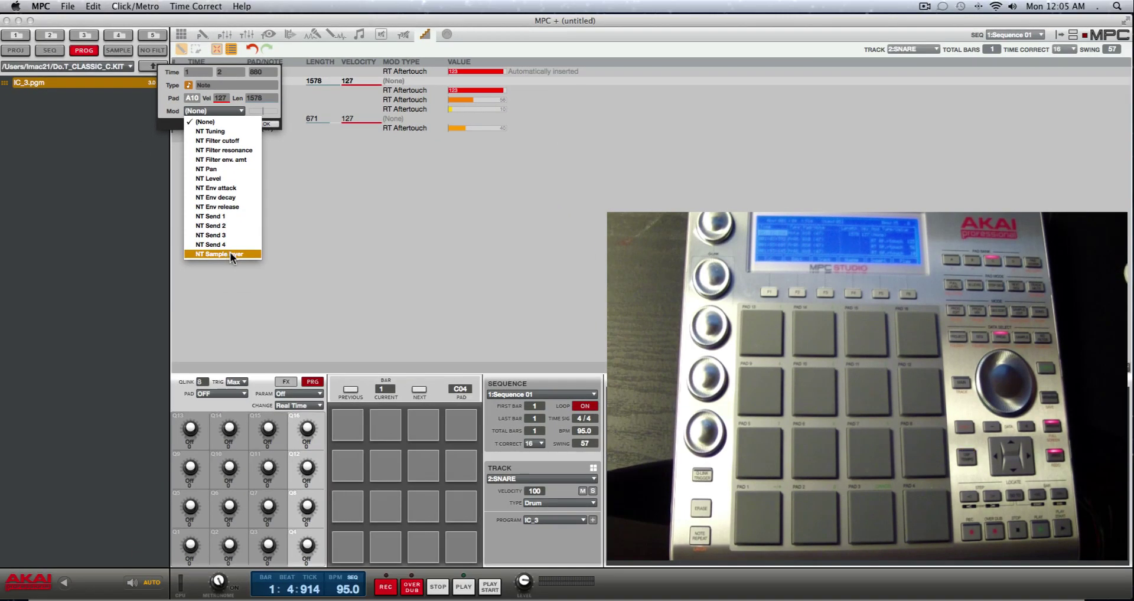
click(304, 255)
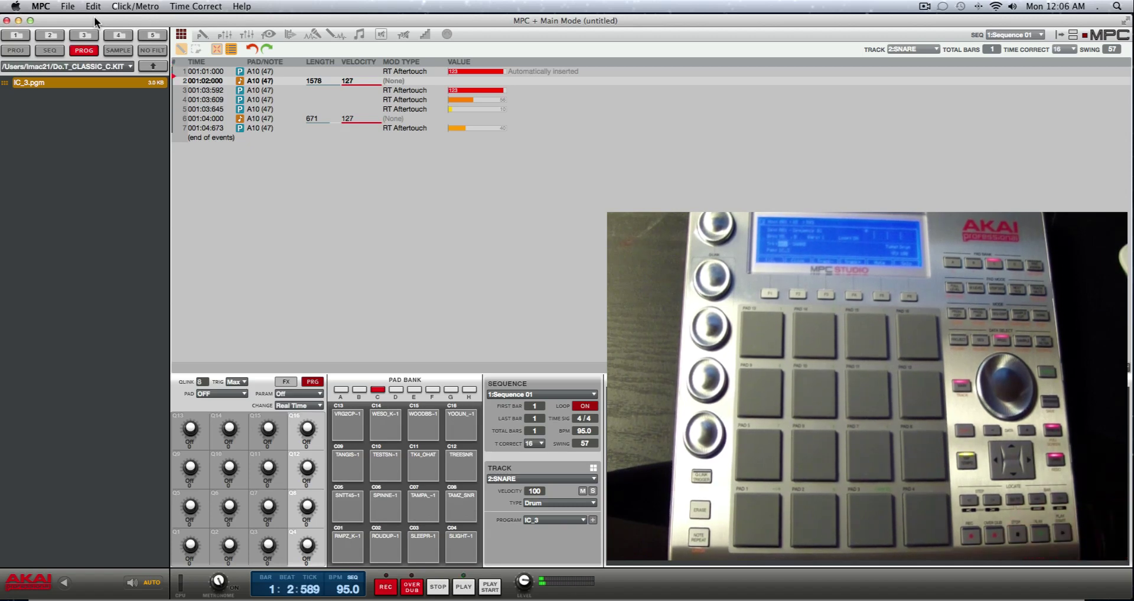
Set the beat-2 note's start to 001:02:034 by giving it 34 ticks in its edit dialog
double_click(236, 84)
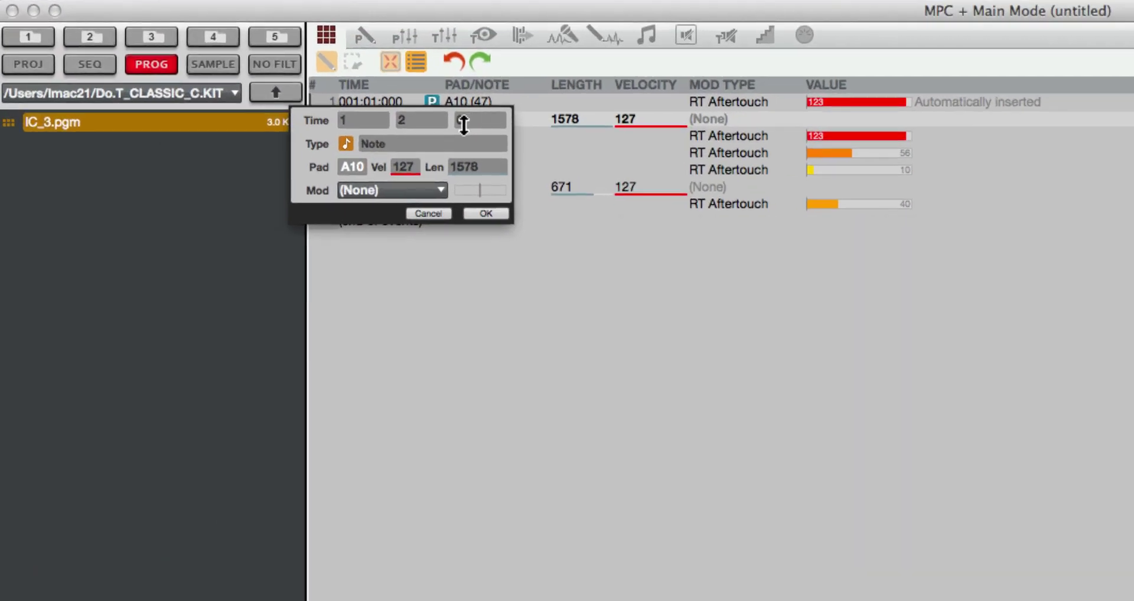
drag(463, 124, 463, 98)
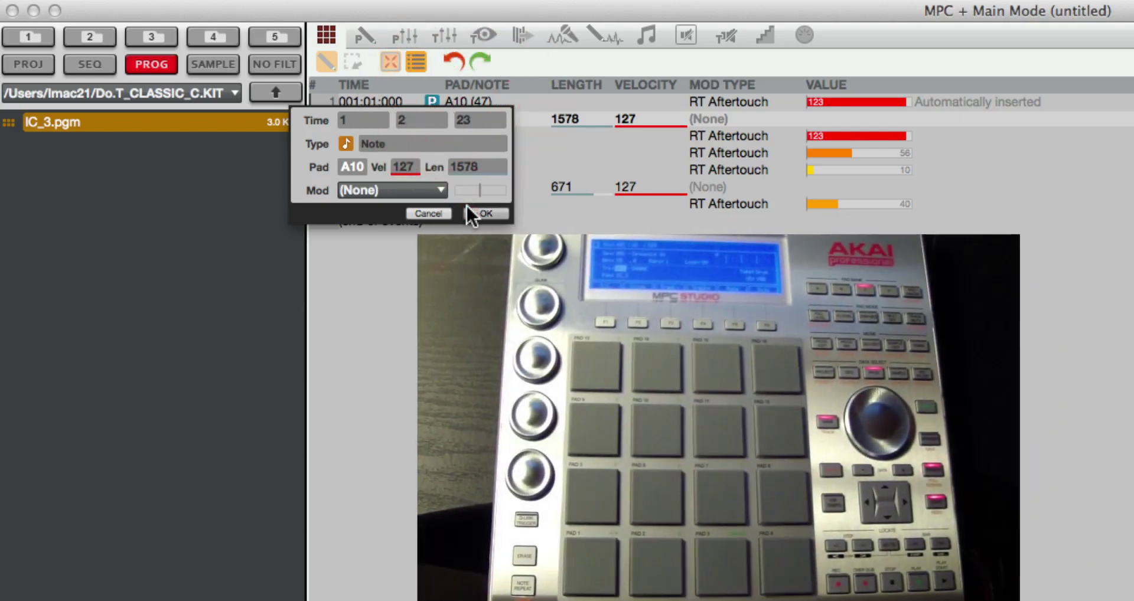
click(484, 213)
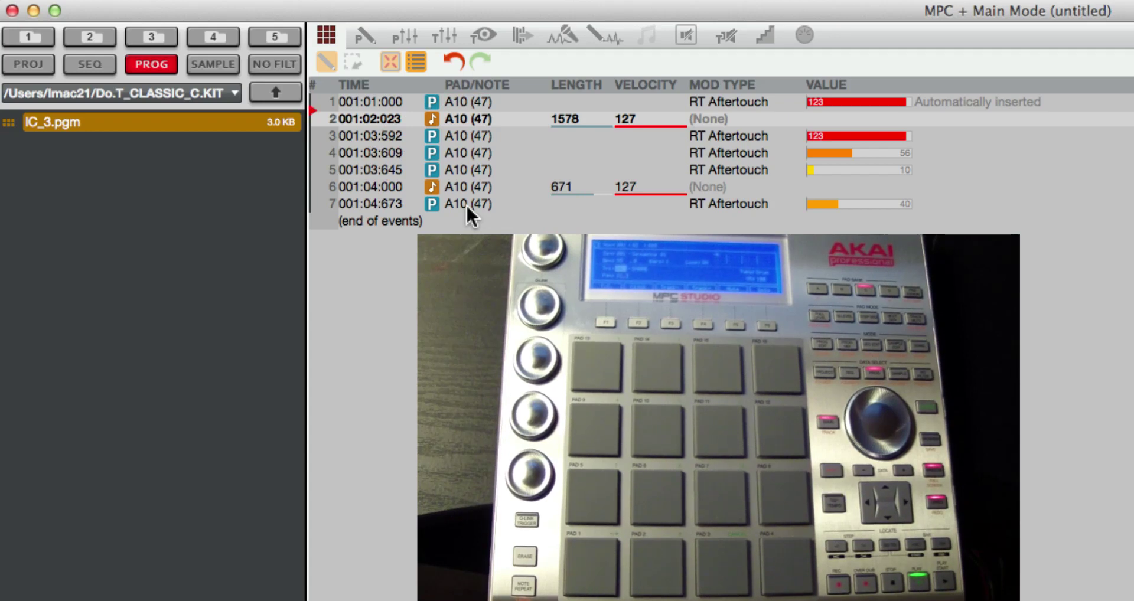
double_click(431, 121)
click(465, 100)
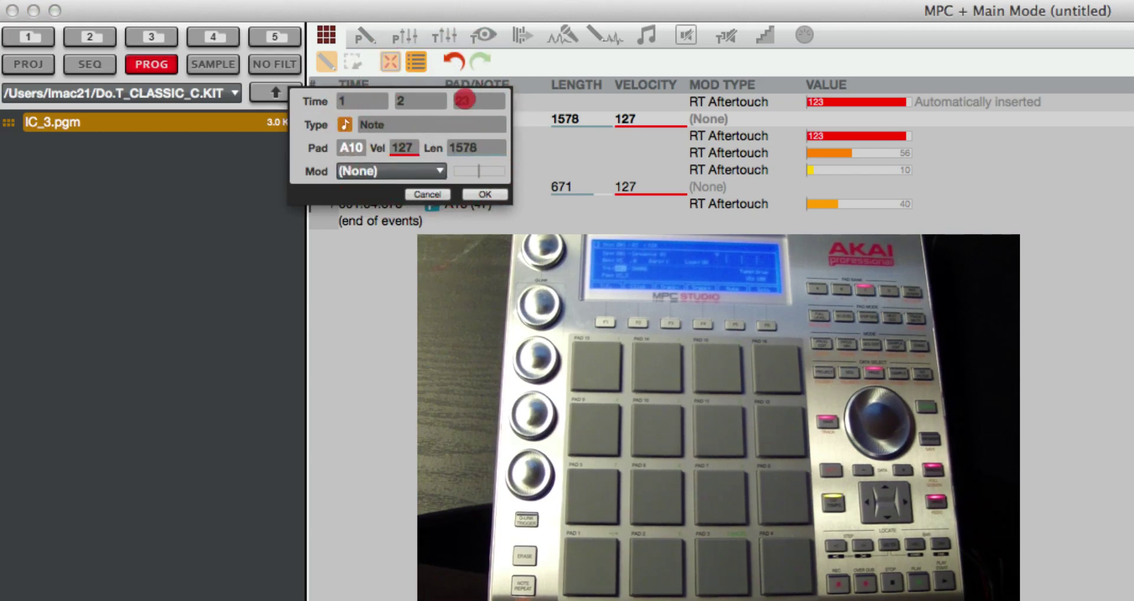
text(34)
click(485, 195)
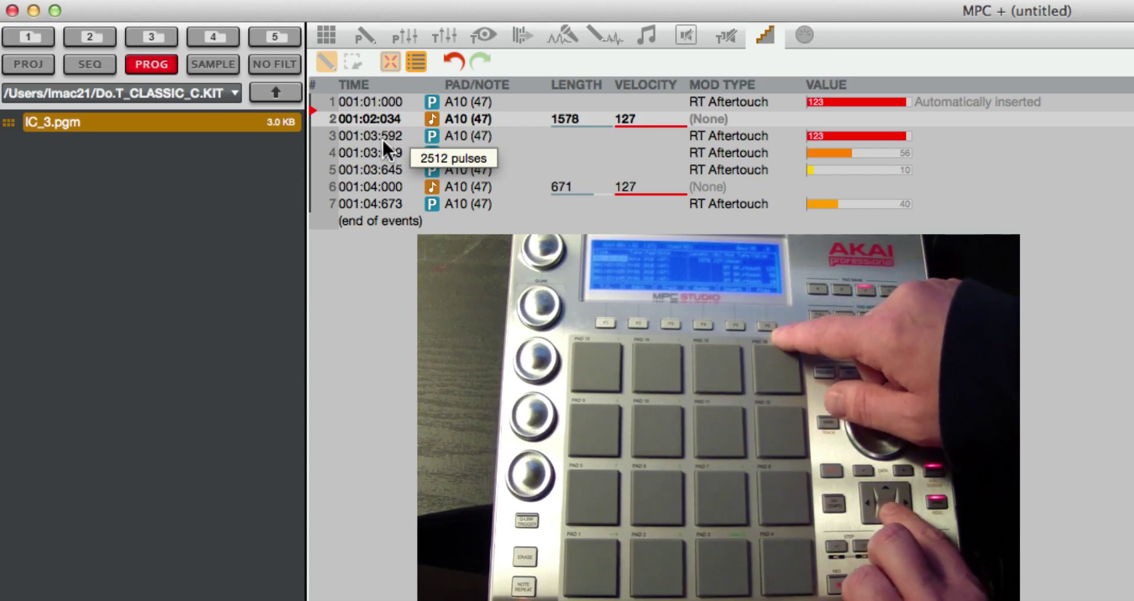
Select the beat-4 note at 001:04:000 and raise its ticks to 001:04:045
key(Down)
key(Down)
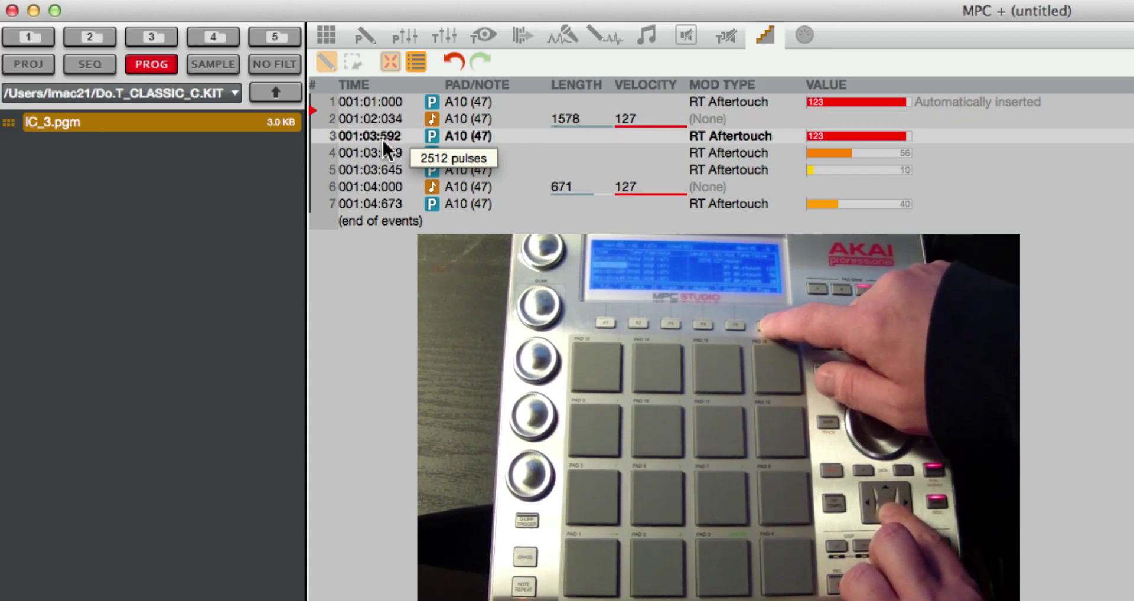
key(Down)
key(Down)
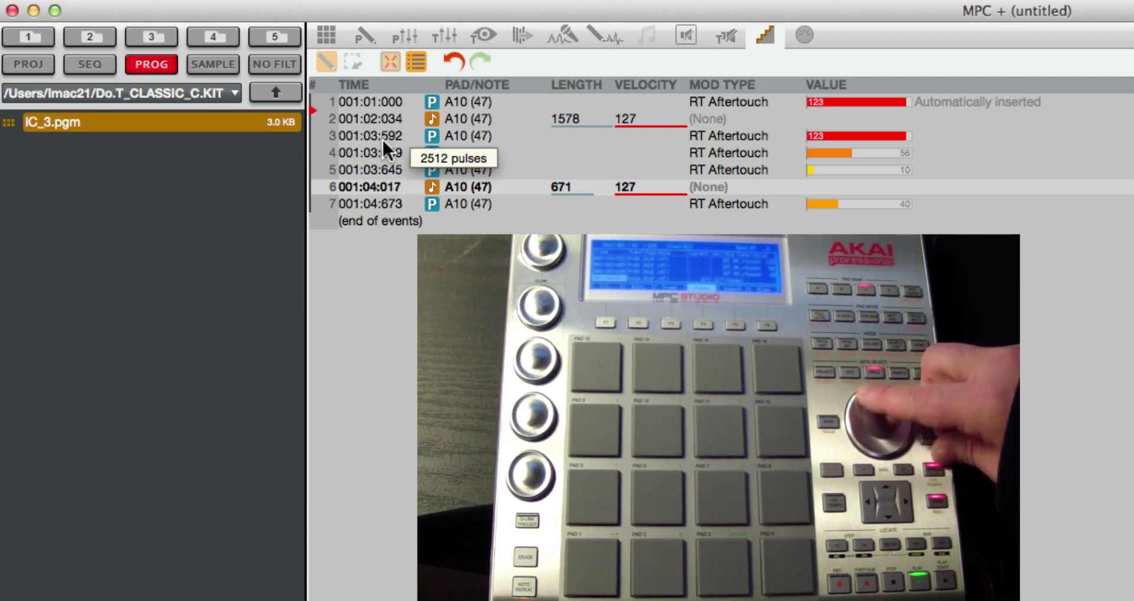
click(386, 178)
click(384, 184)
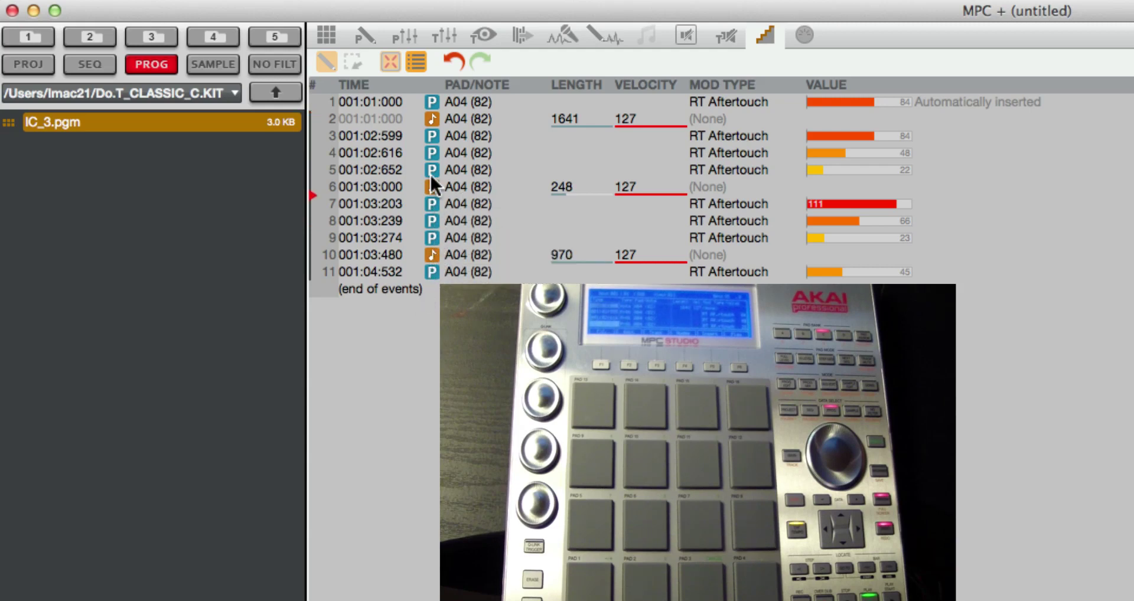
Drag the 001:03:000 kick note's tick value upward, then undo that timing change
click(434, 119)
click(434, 119)
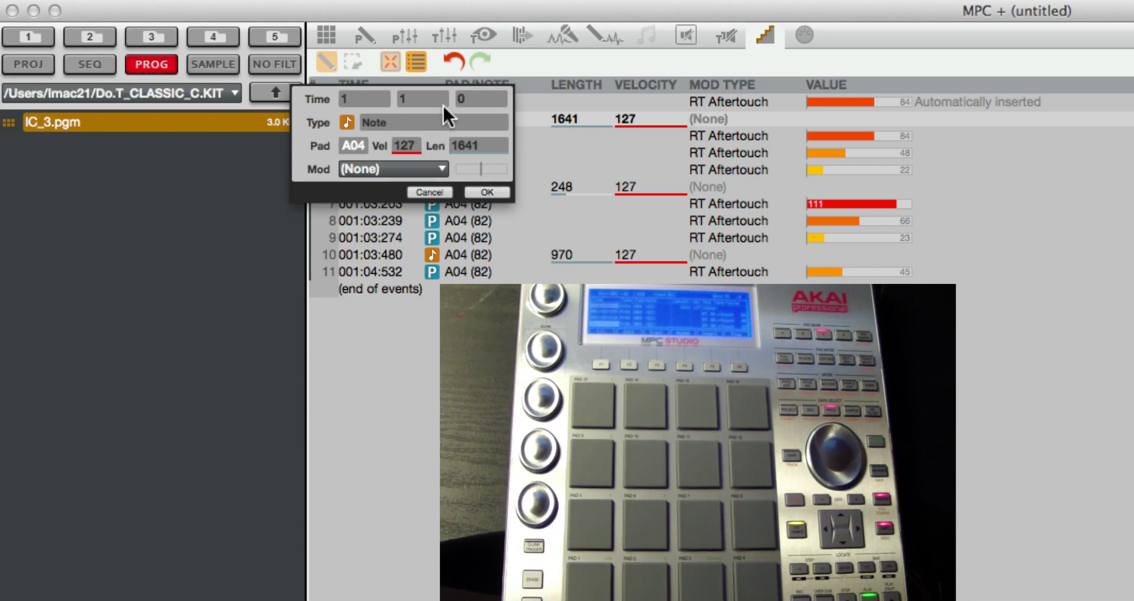
click(467, 94)
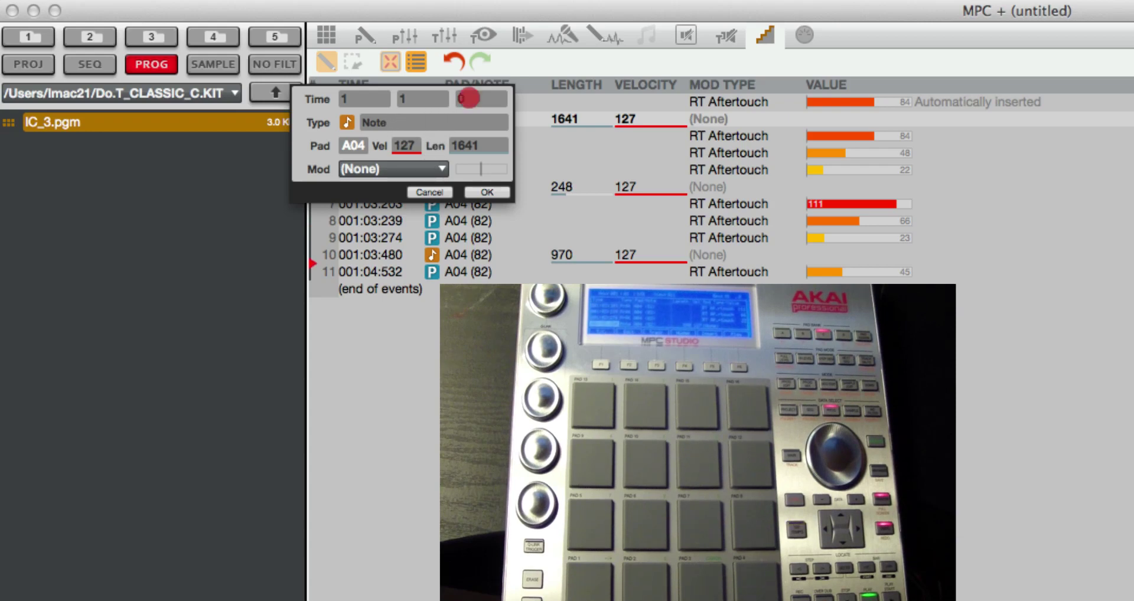
click(436, 189)
double_click(436, 189)
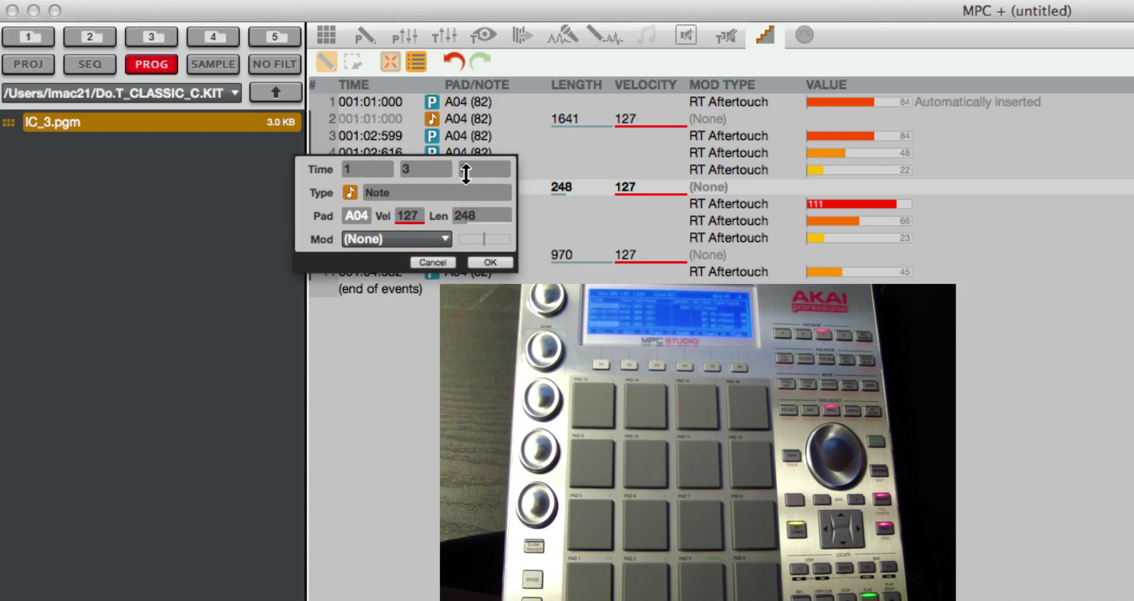
drag(465, 171, 467, 118)
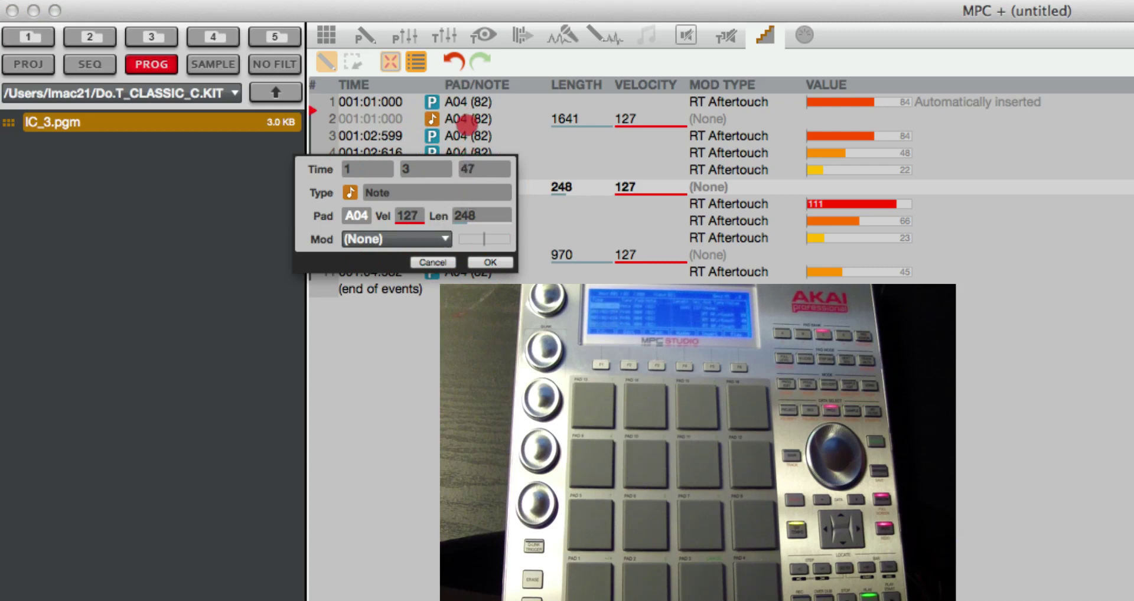
click(479, 263)
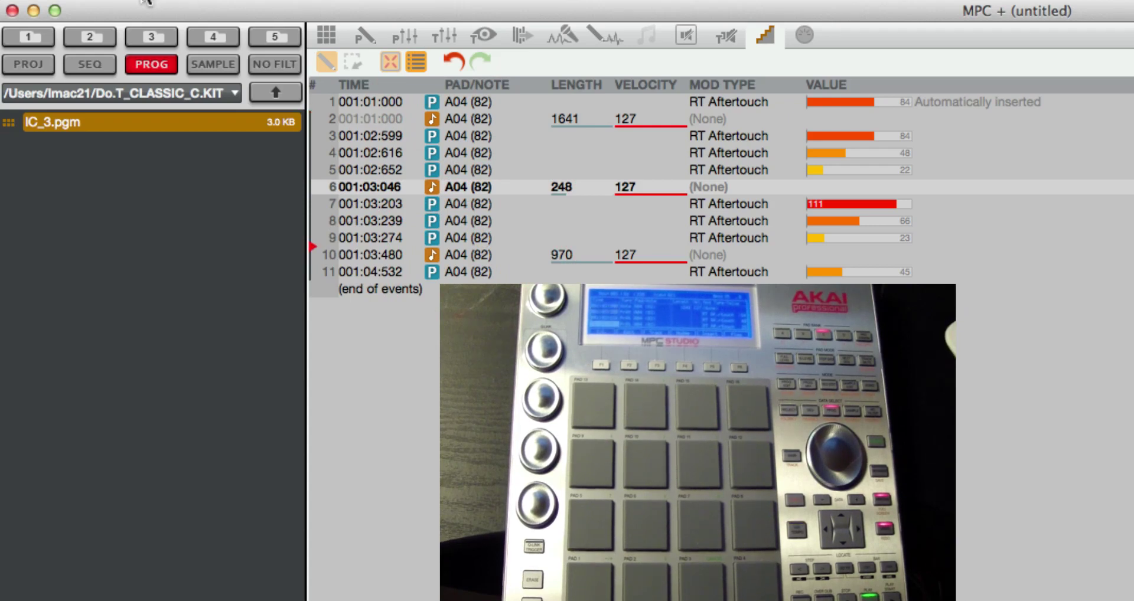
click(121, 1)
click(171, 11)
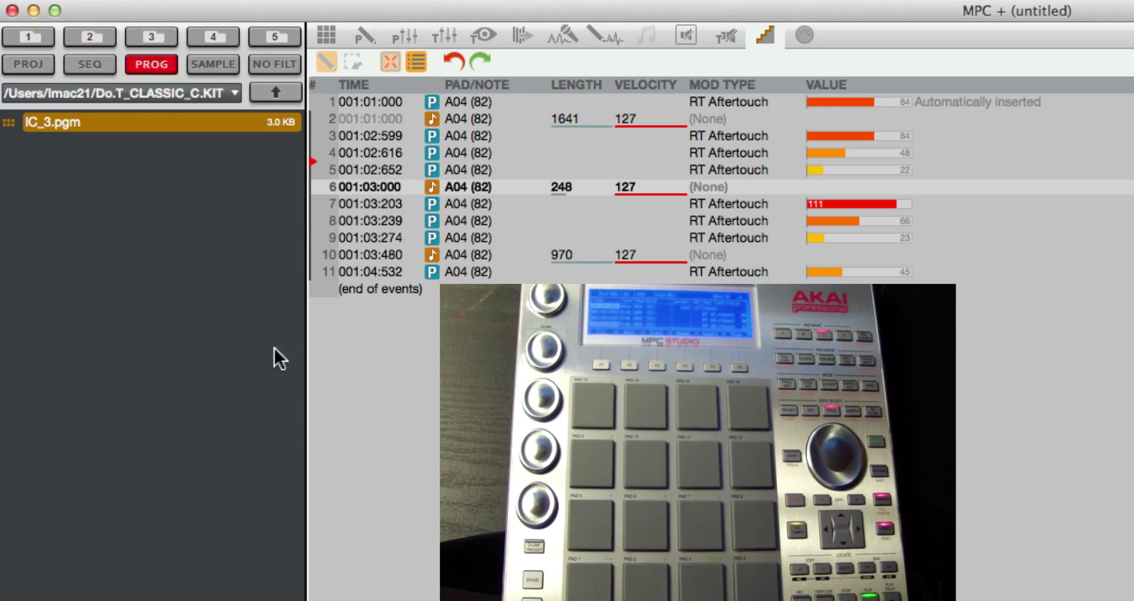
Give the row-6 kick note 10 ticks so it starts at 001:03:010
double_click(426, 189)
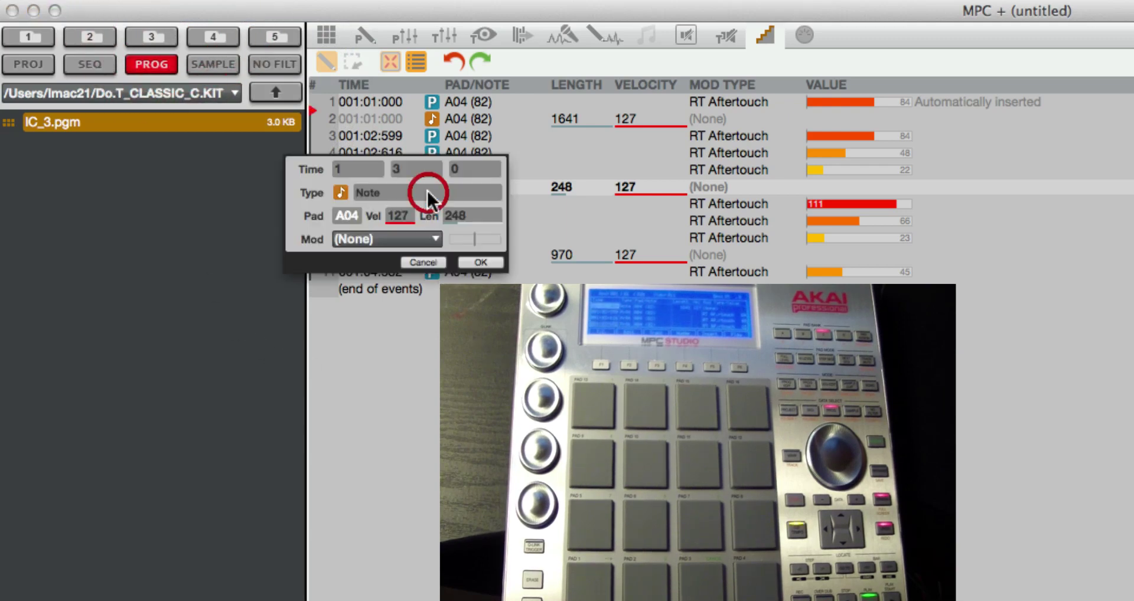
click(452, 170)
text(10)
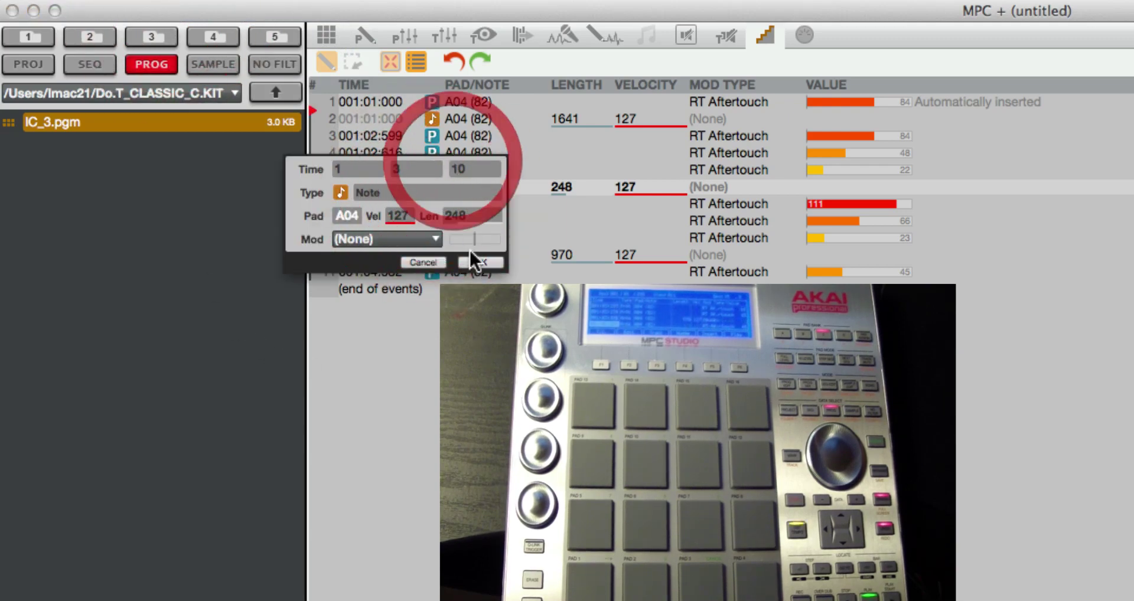
click(473, 261)
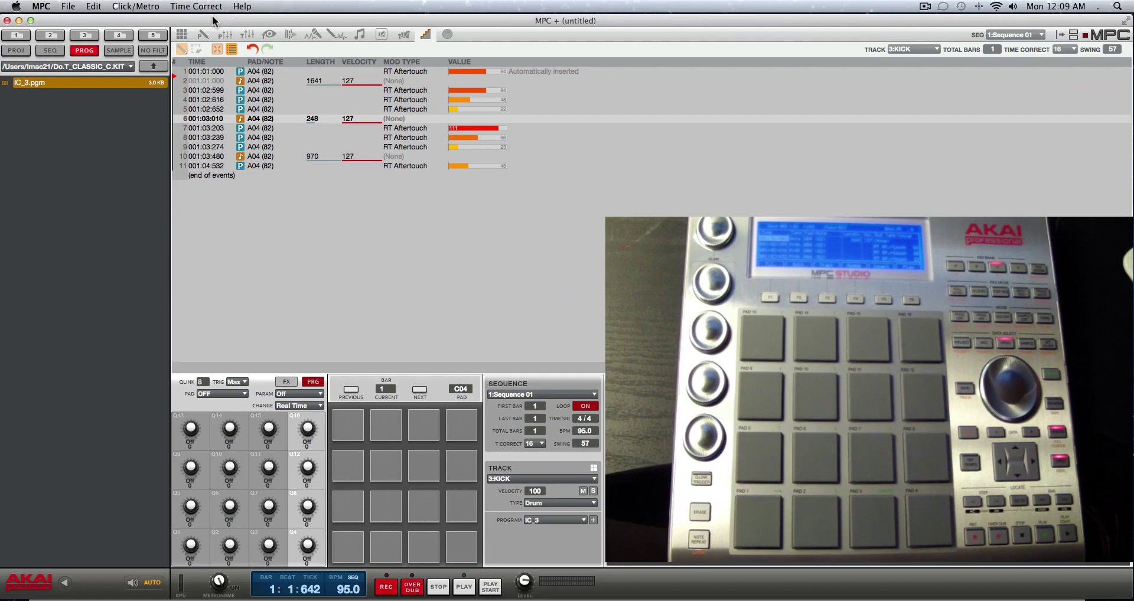
click(208, 11)
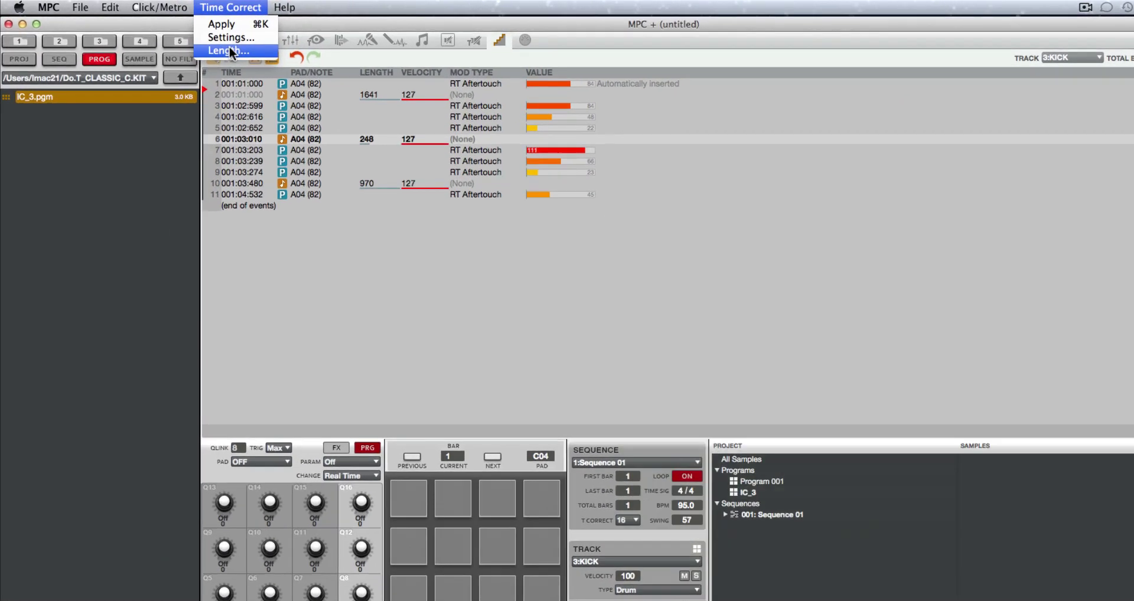
click(230, 51)
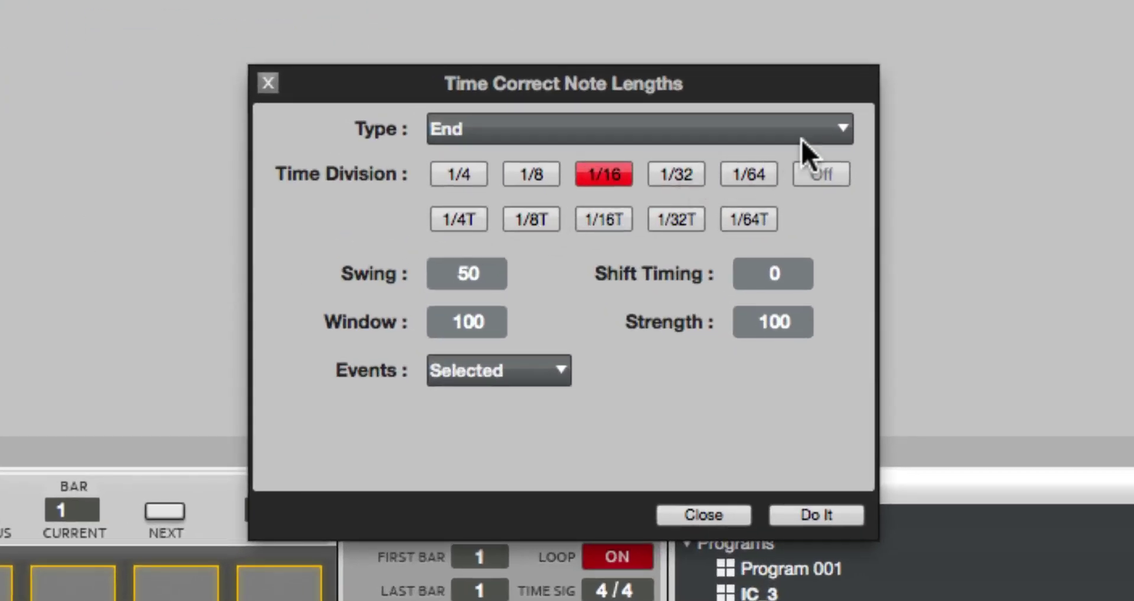
click(840, 133)
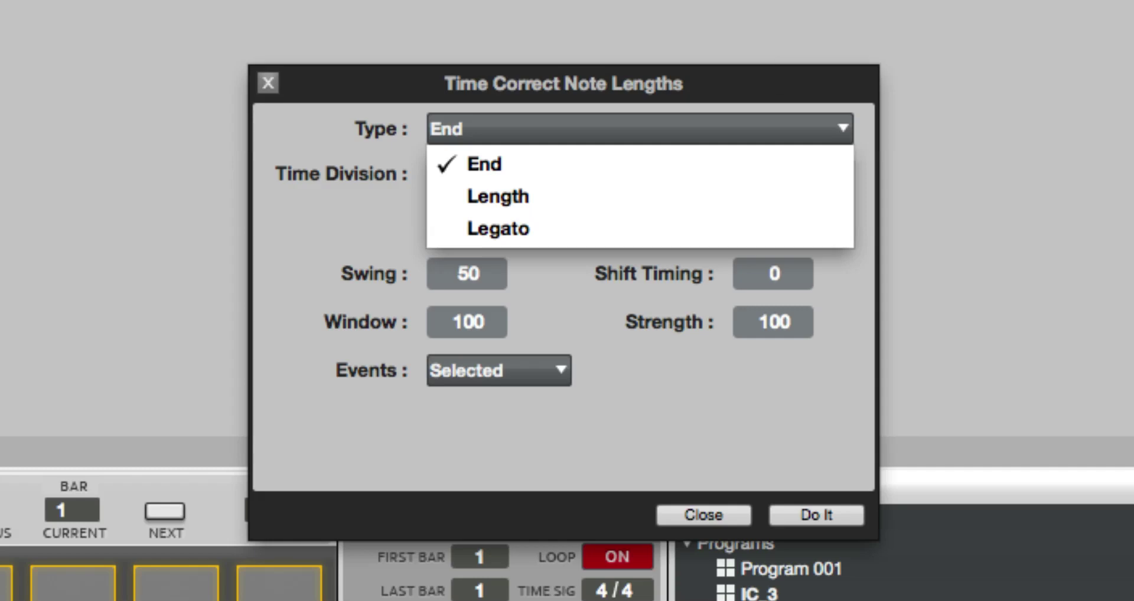
key(Escape)
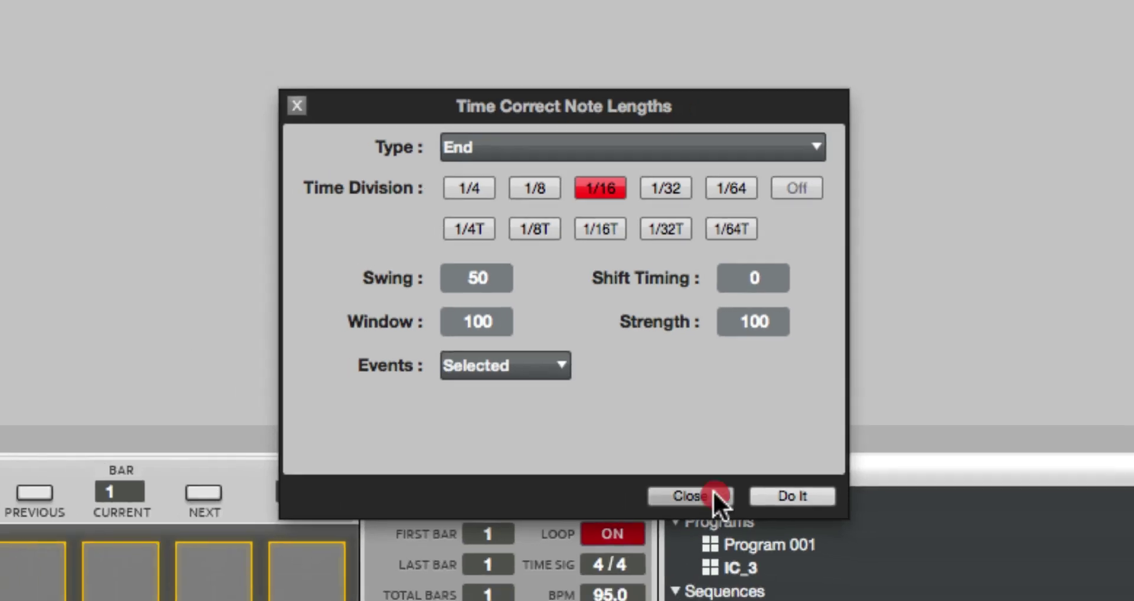
click(730, 517)
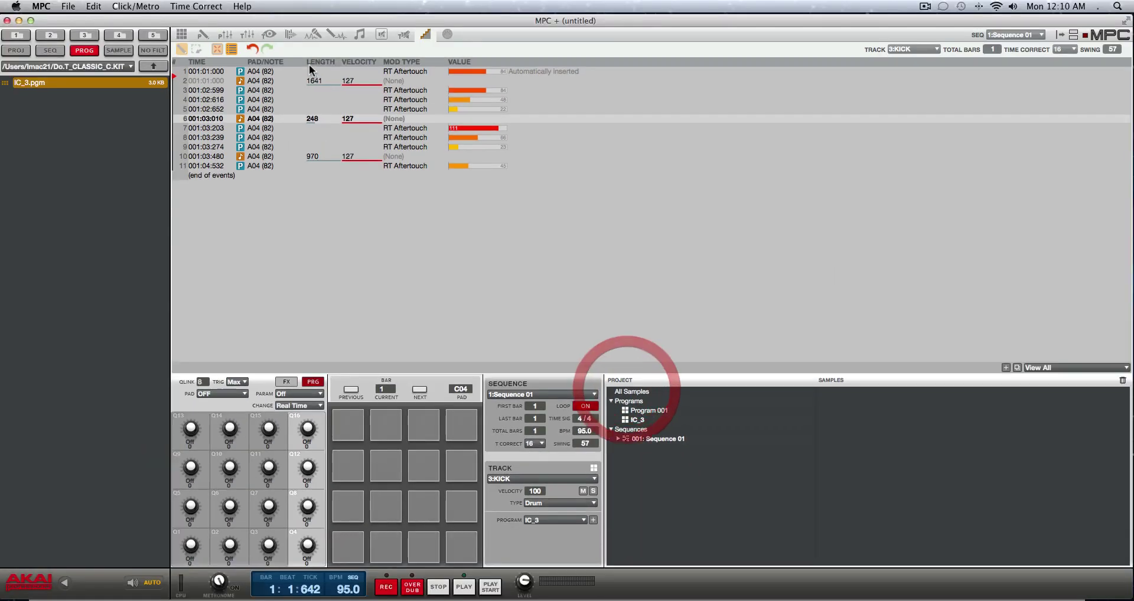
Switch from the event list to the piano roll showing the KICK track's notes
click(177, 35)
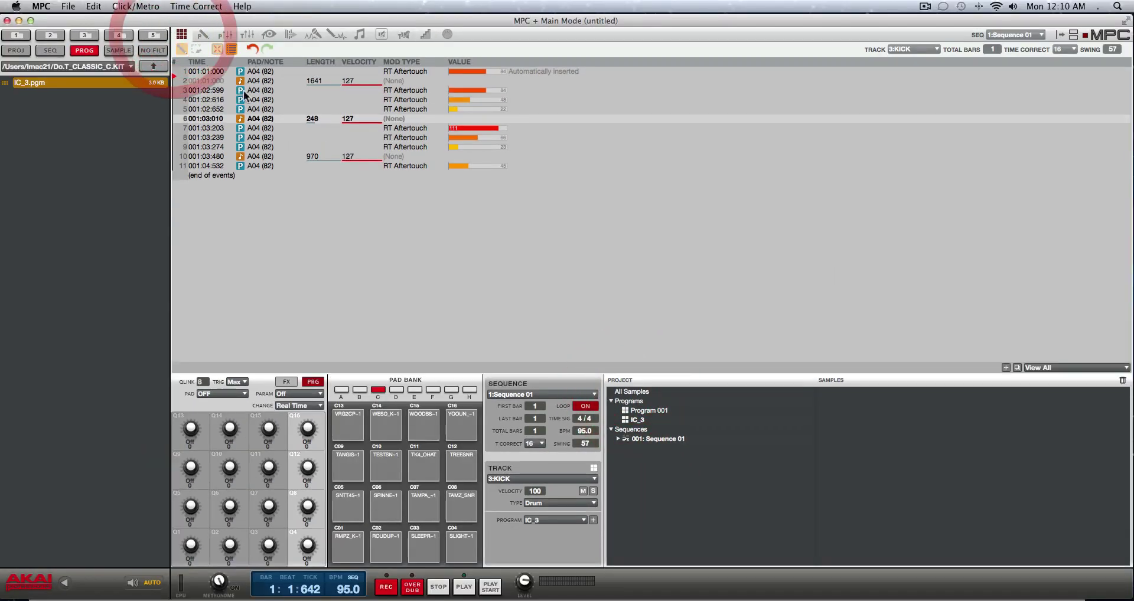
click(229, 48)
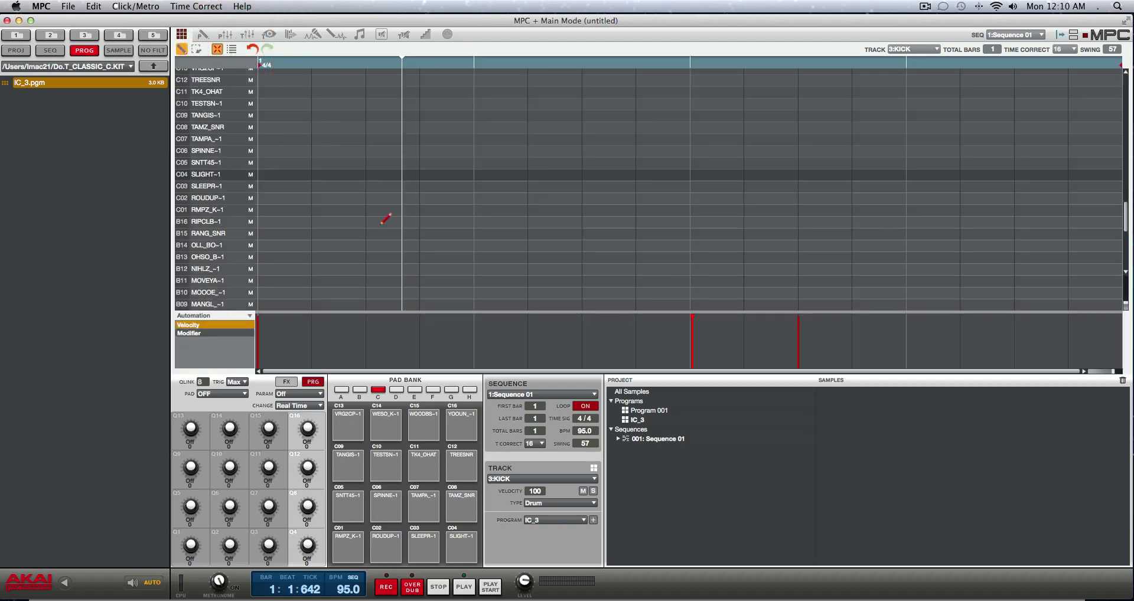
scroll(387, 218, down, 8)
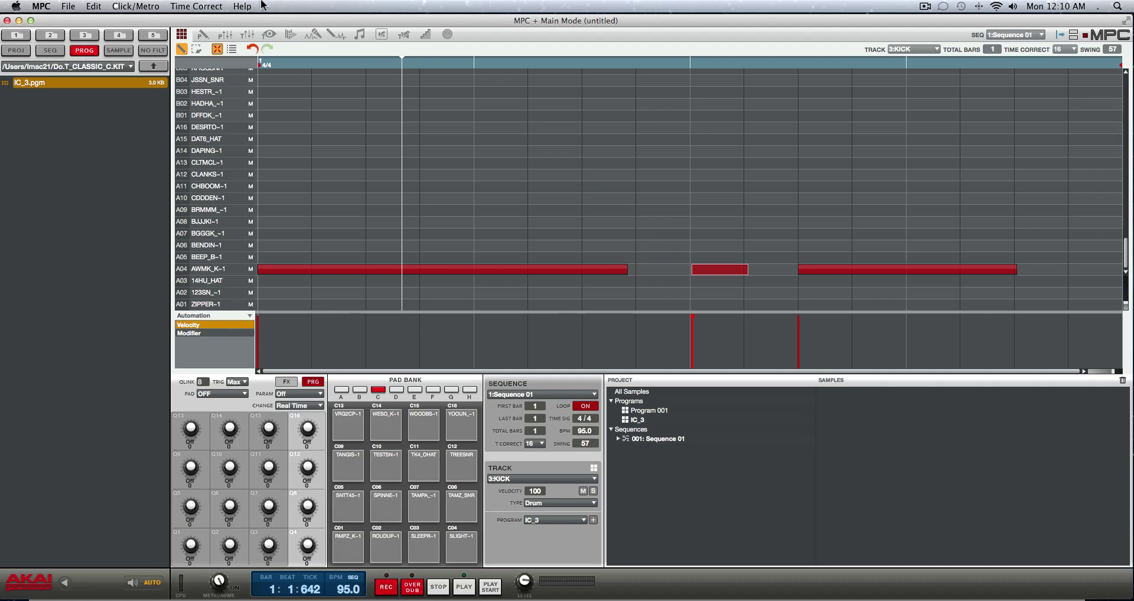
Apply a Length time correction of type End to the selected kick notes on the 1/16 grid
click(196, 6)
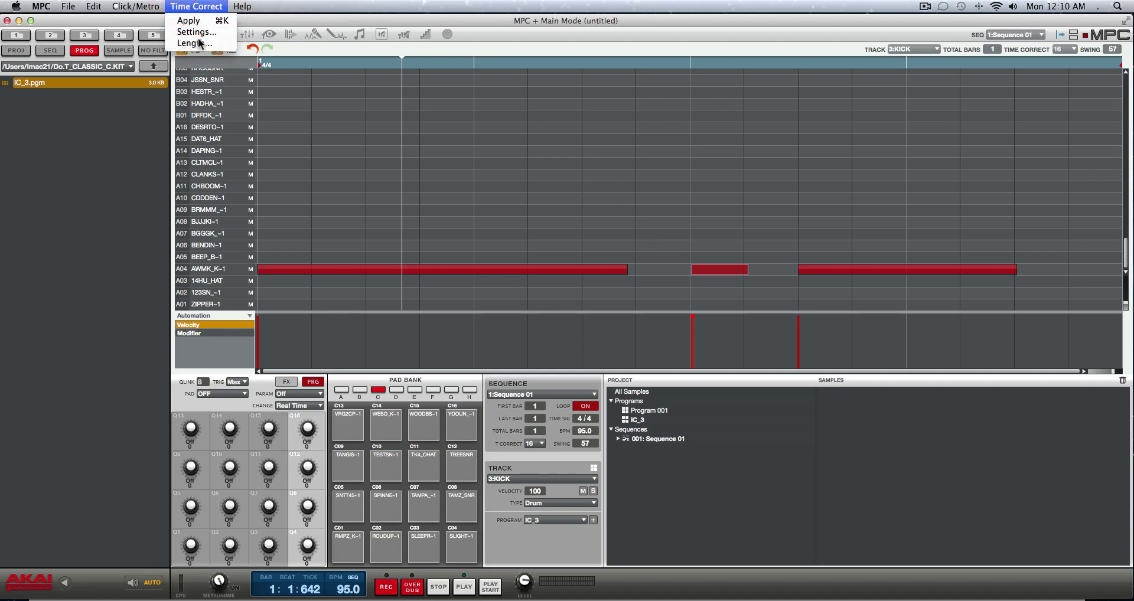
click(195, 44)
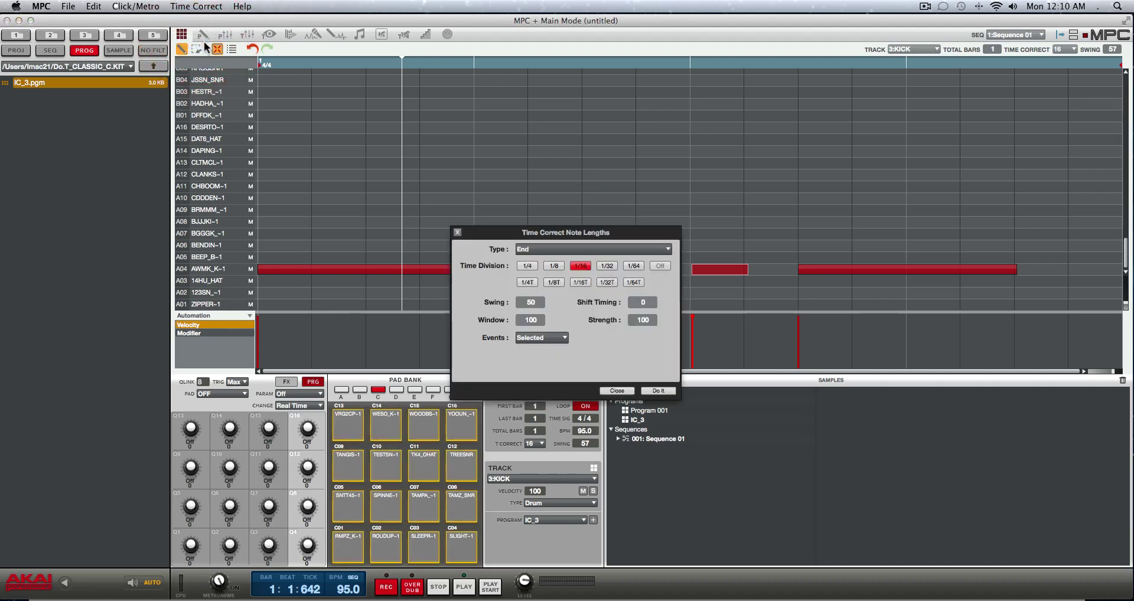
drag(668, 251, 640, 274)
click(664, 249)
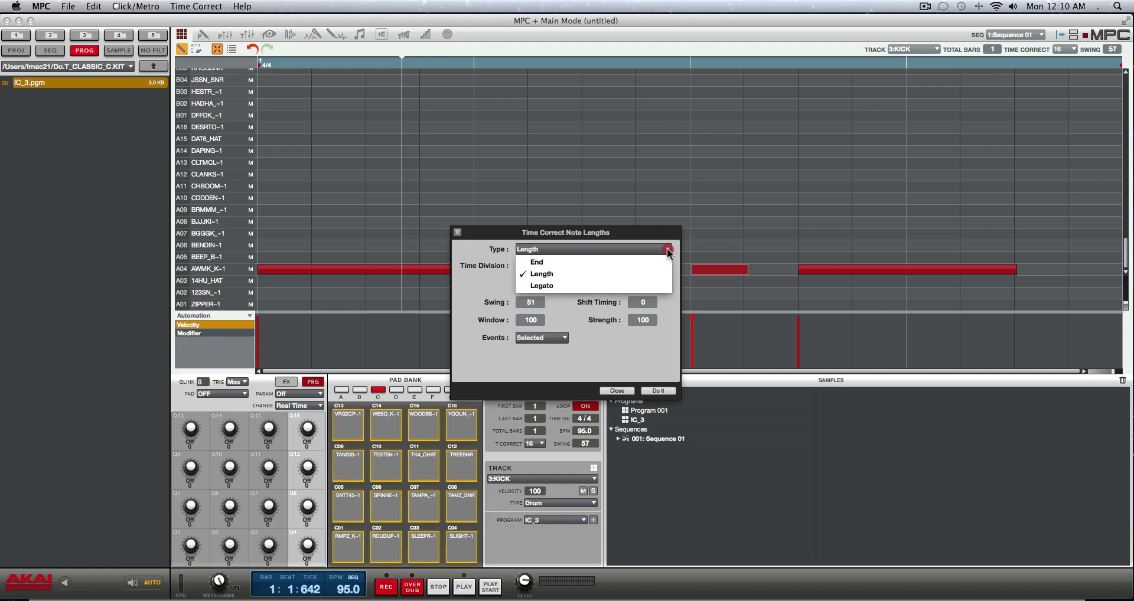
click(660, 262)
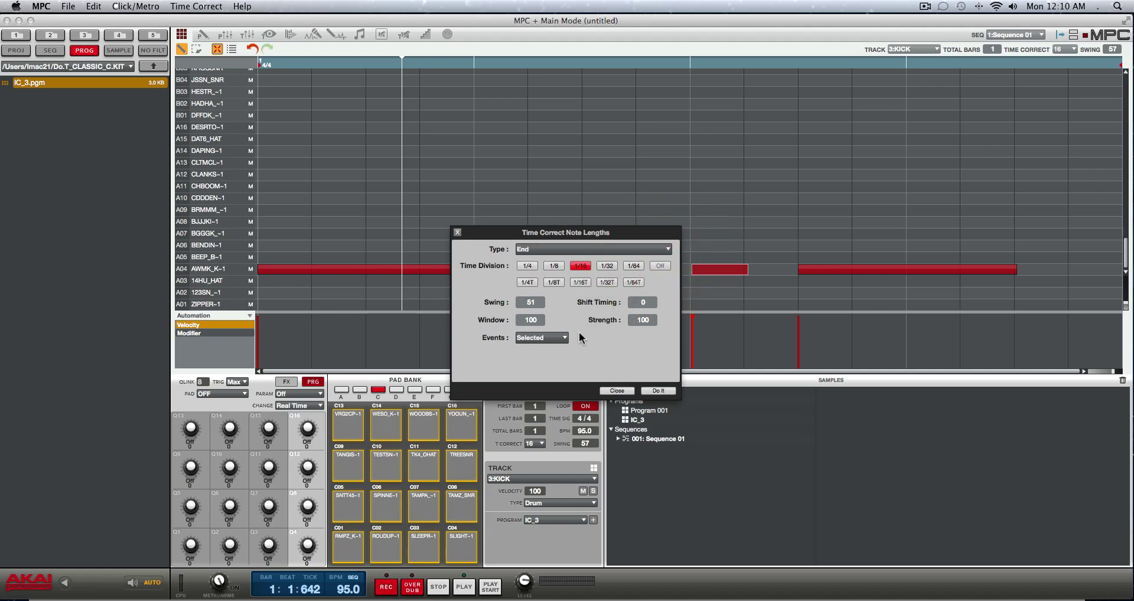
click(563, 338)
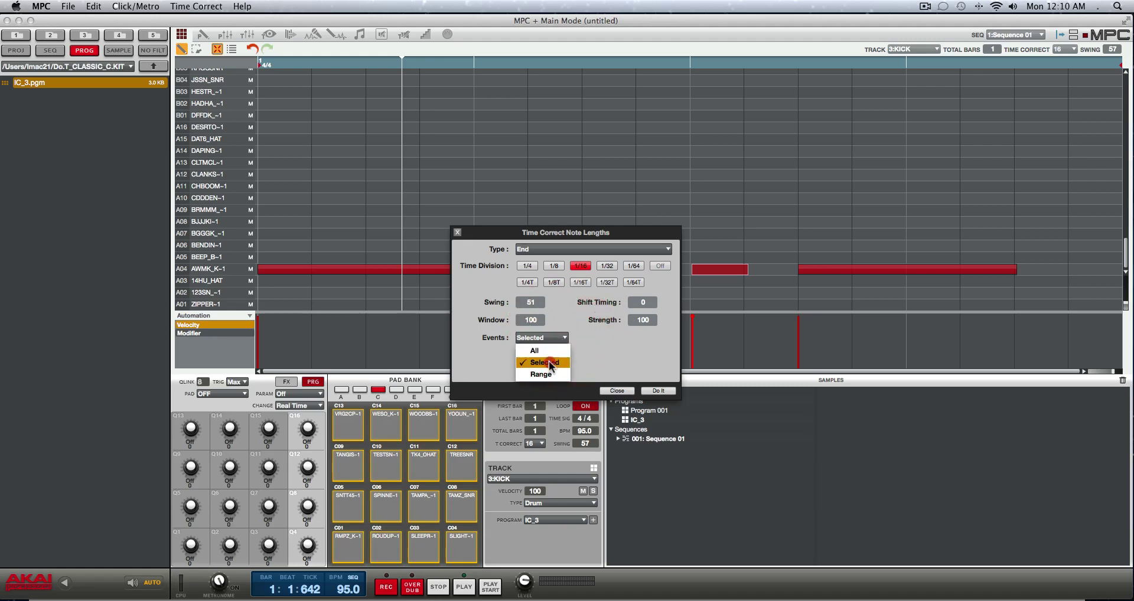
click(546, 363)
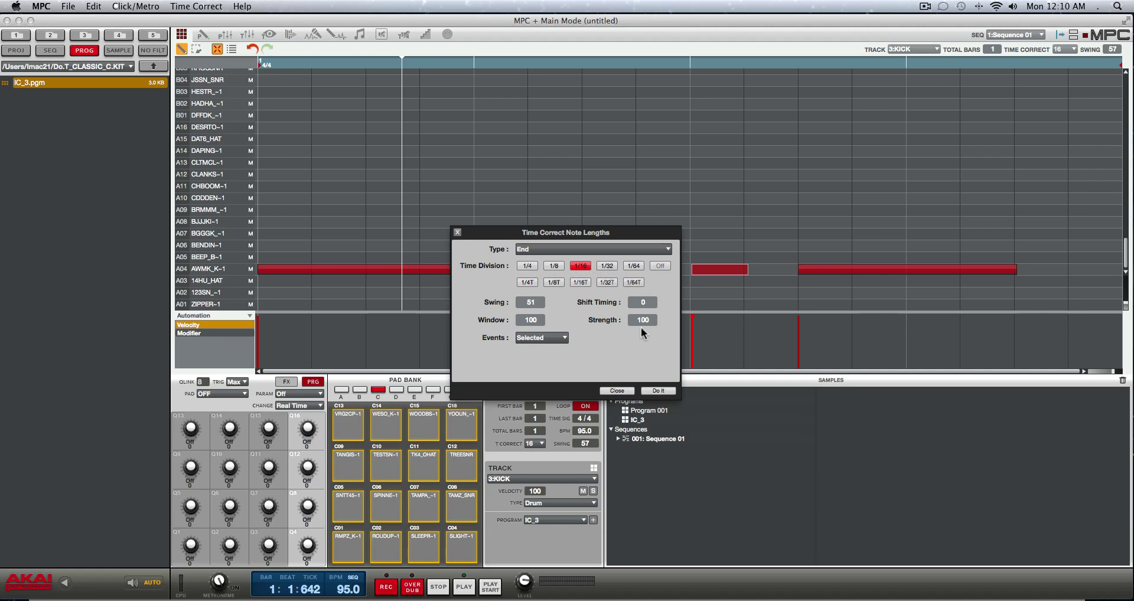
click(658, 392)
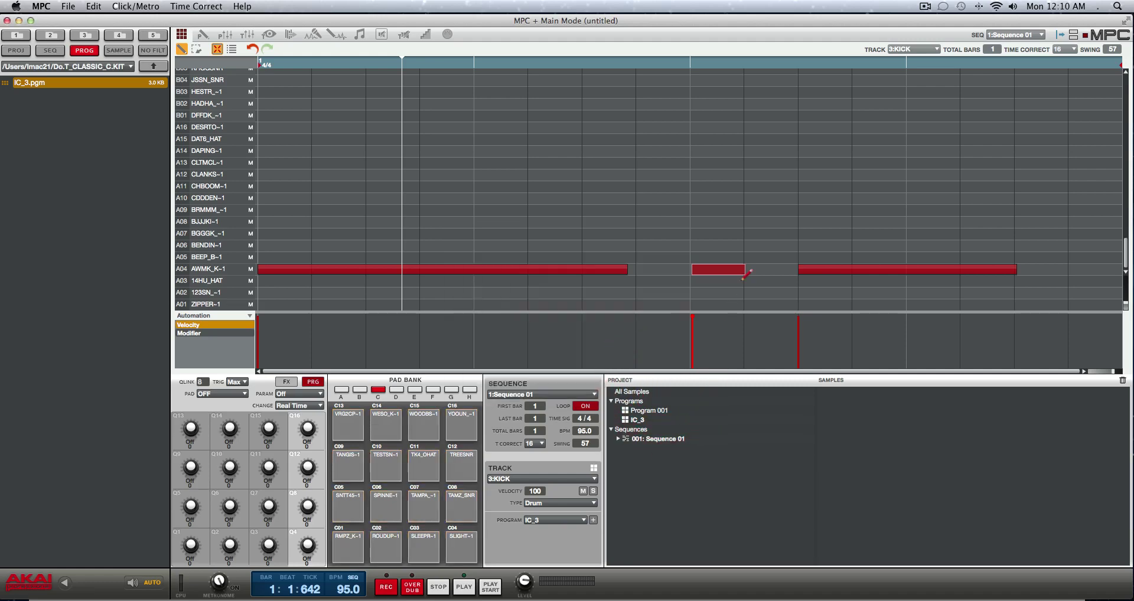
click(745, 267)
Apply a Legato length correction so the three A04 kick notes run end to end
click(186, 7)
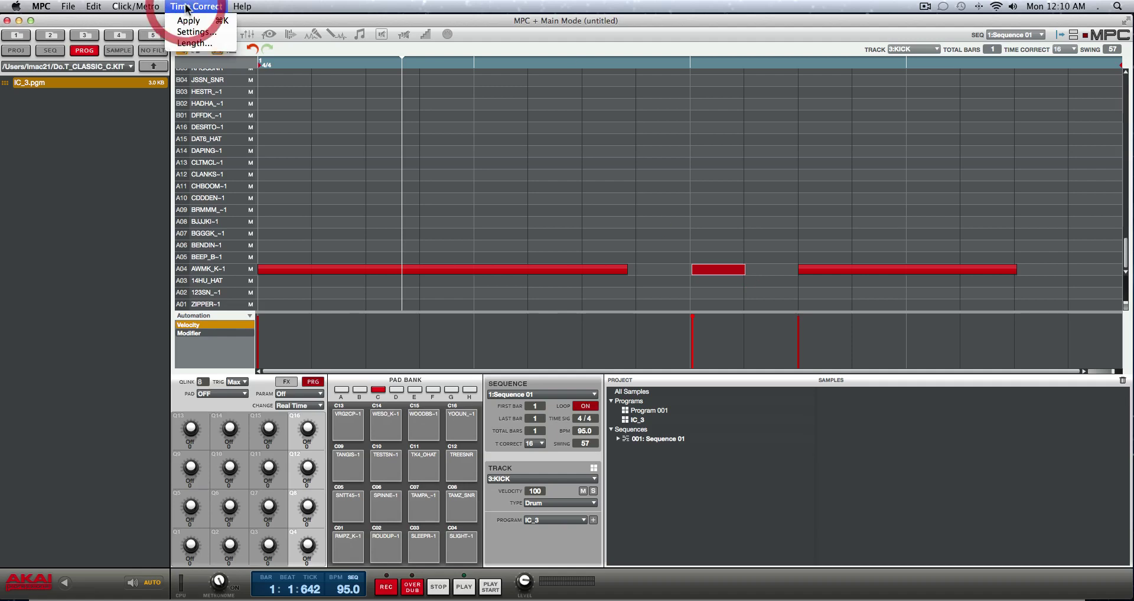
click(193, 43)
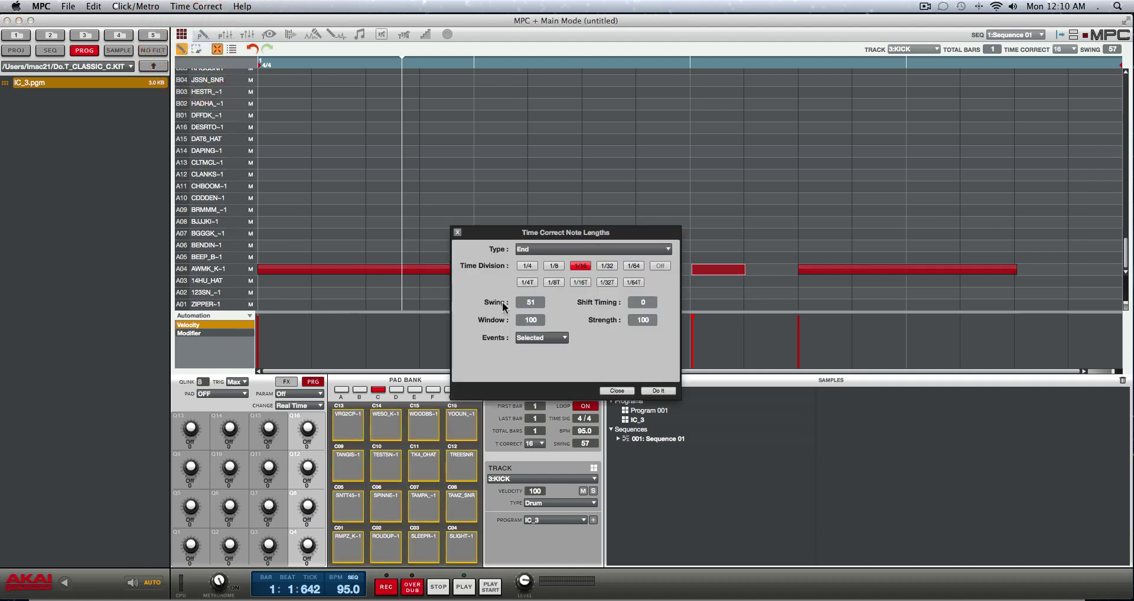
click(668, 249)
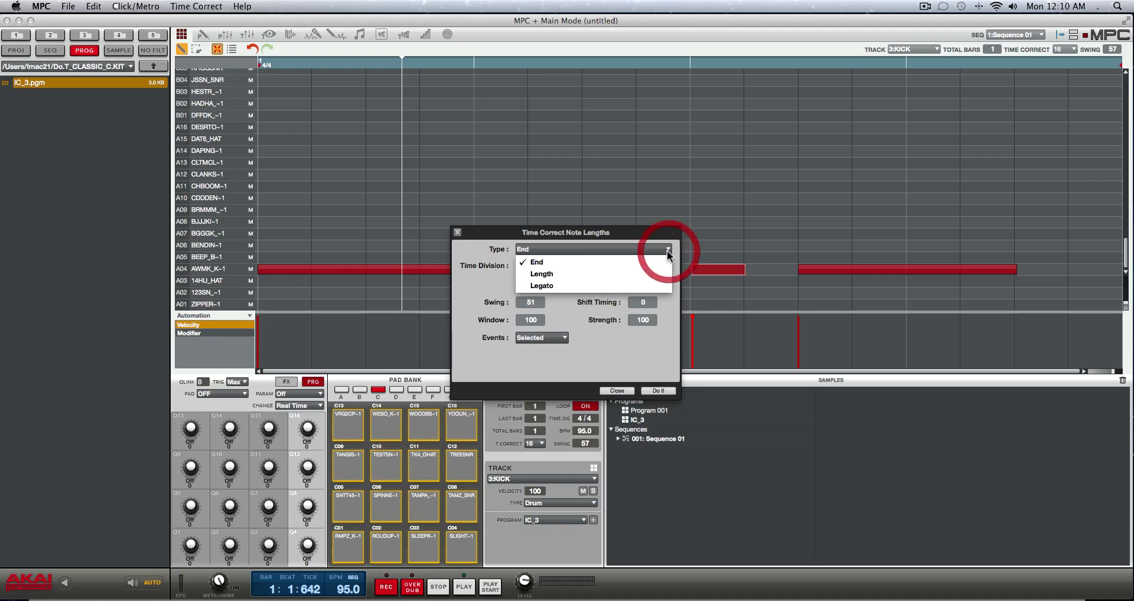
click(575, 284)
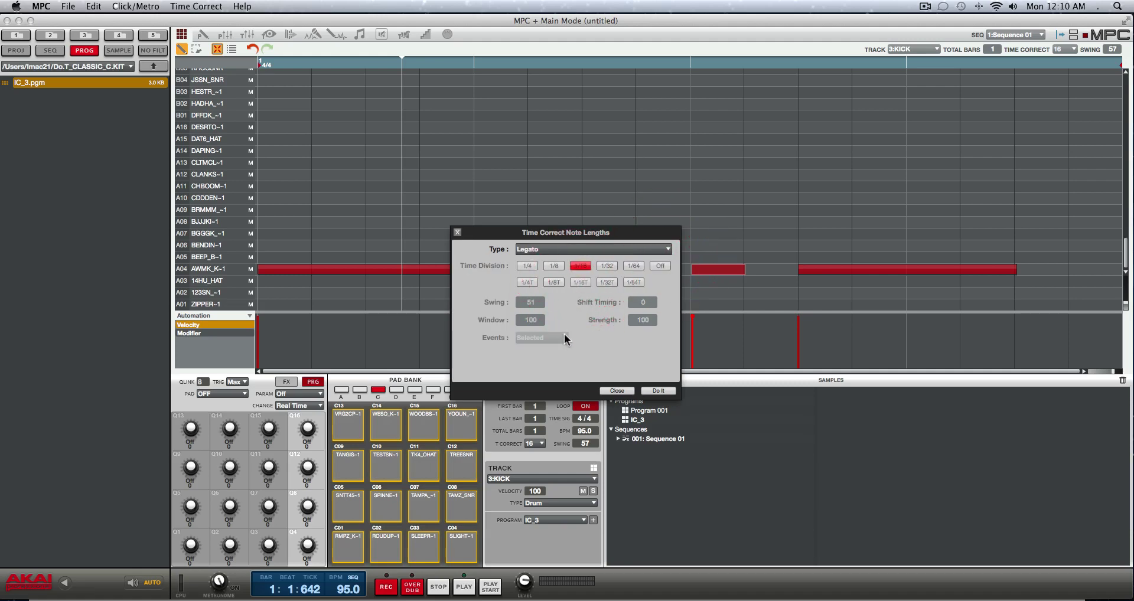
click(658, 391)
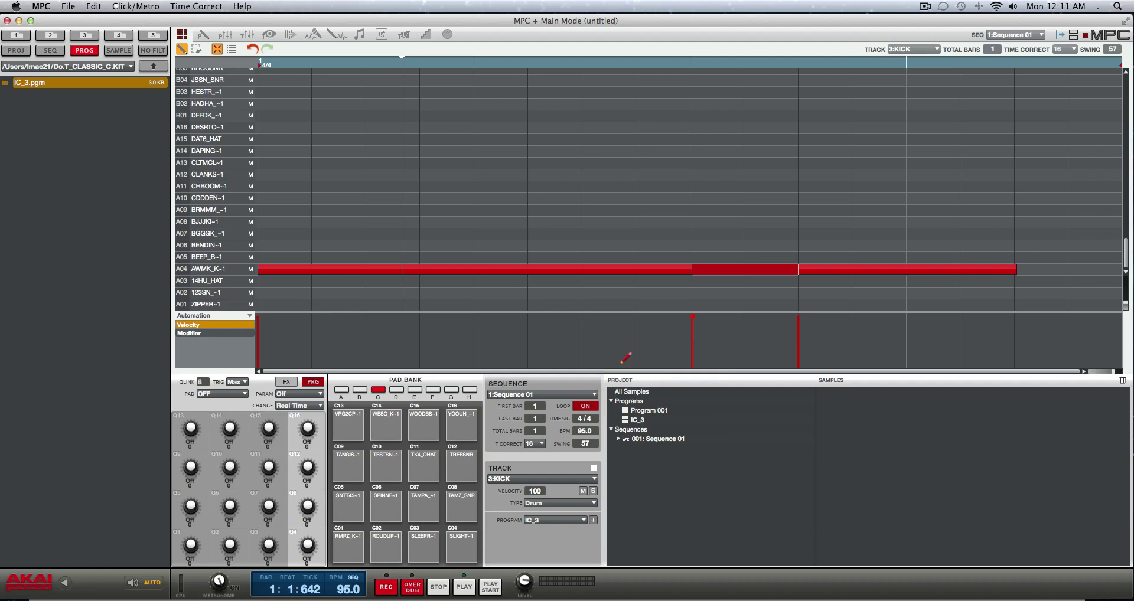
Play Sequence 01 to hear the legato kicks, stopping during beat 3
key(space)
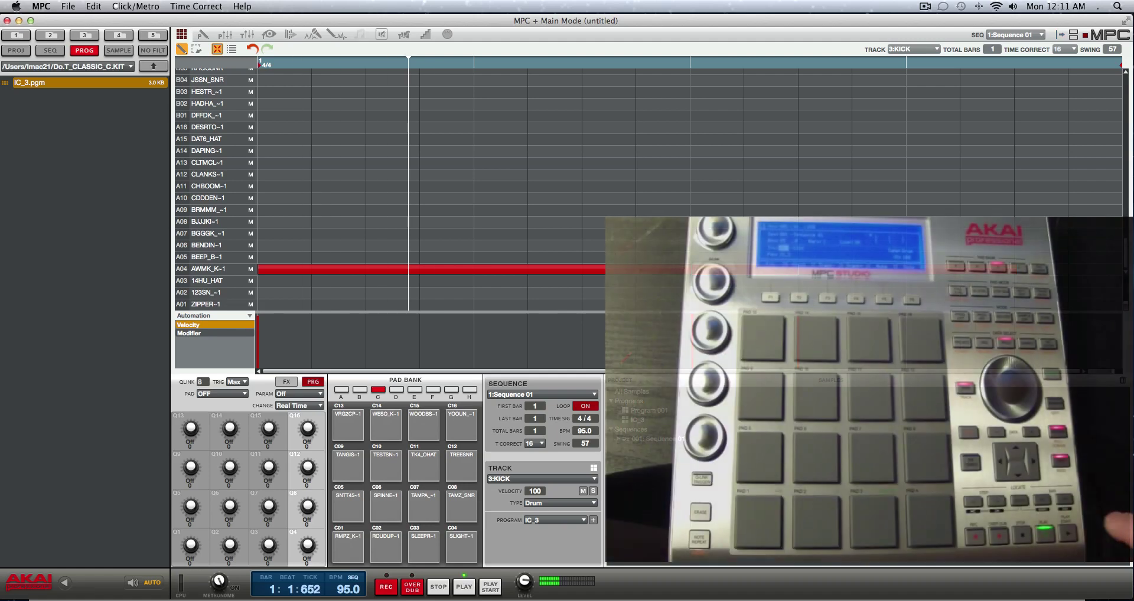
key(space)
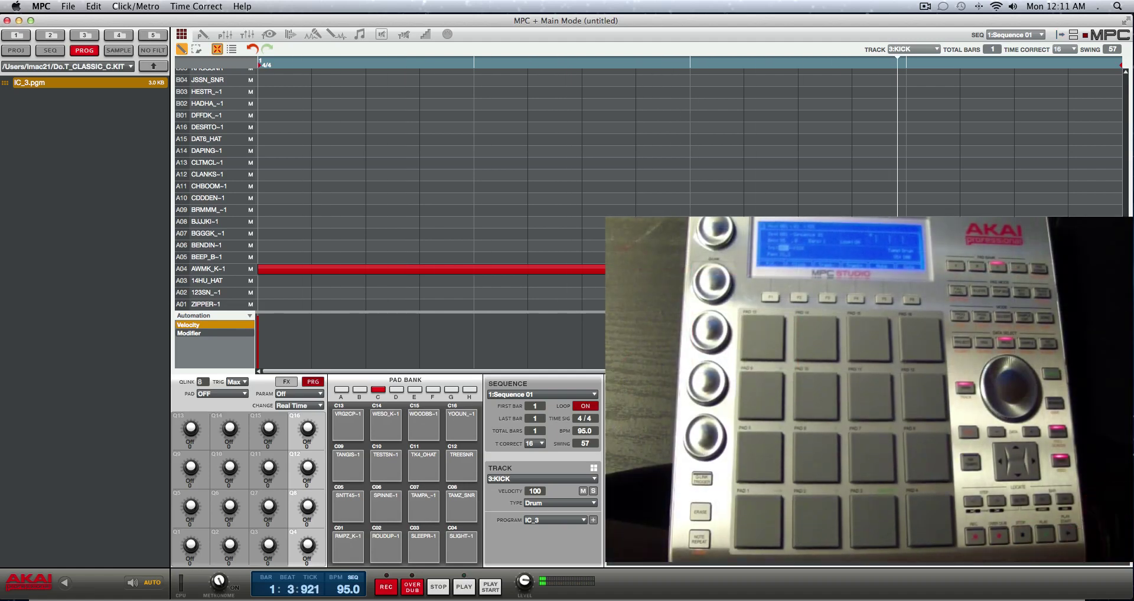